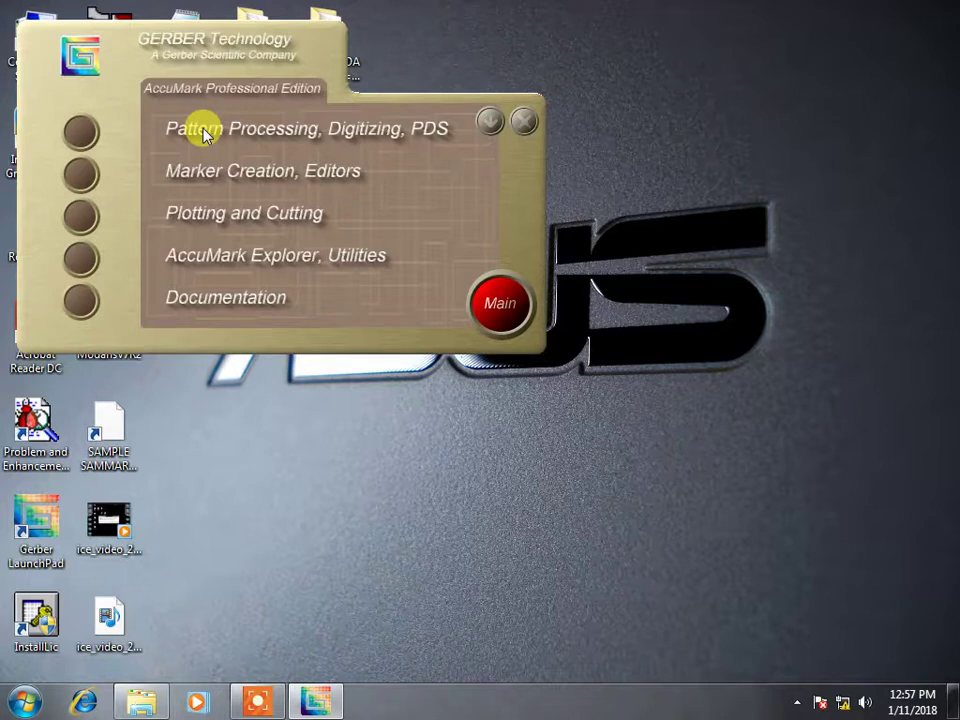
Launch Pattern Design from the Pattern Processing, Digitizing, PDS group of the launcher.
left_click(82, 131)
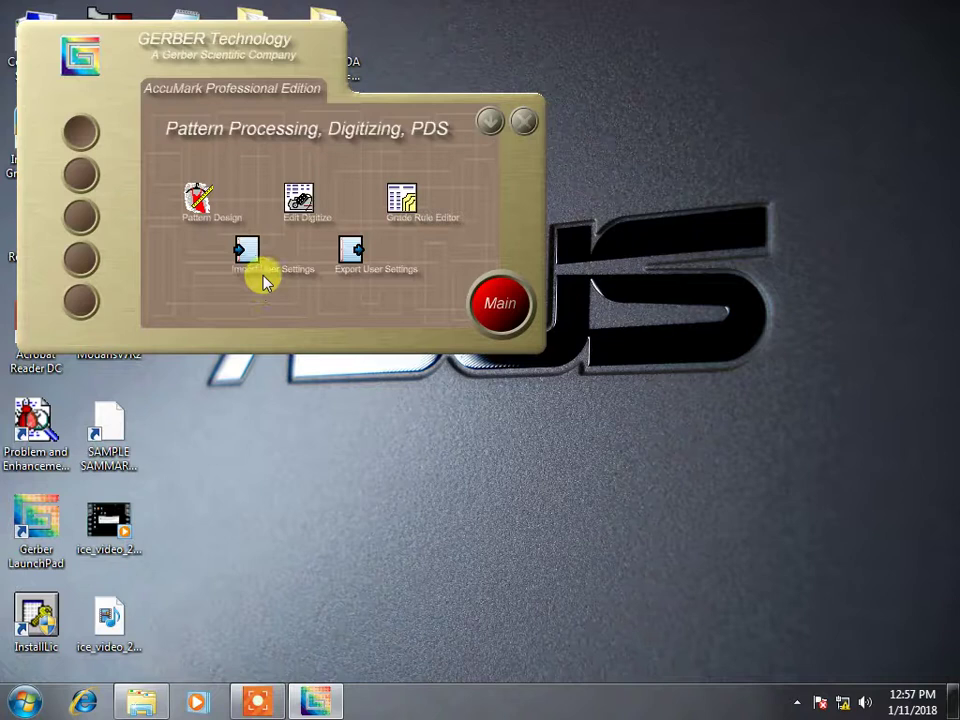
left_click(195, 210)
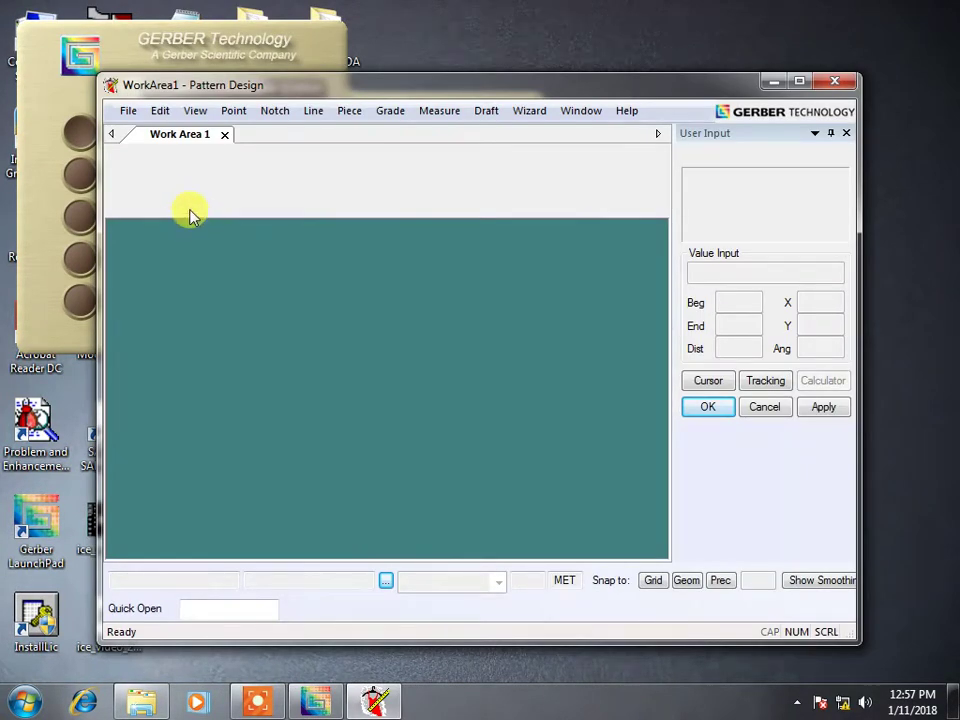
Examine the file commands for creating or editing models and for editing parameter tables, including the notch table.
left_click(128, 114)
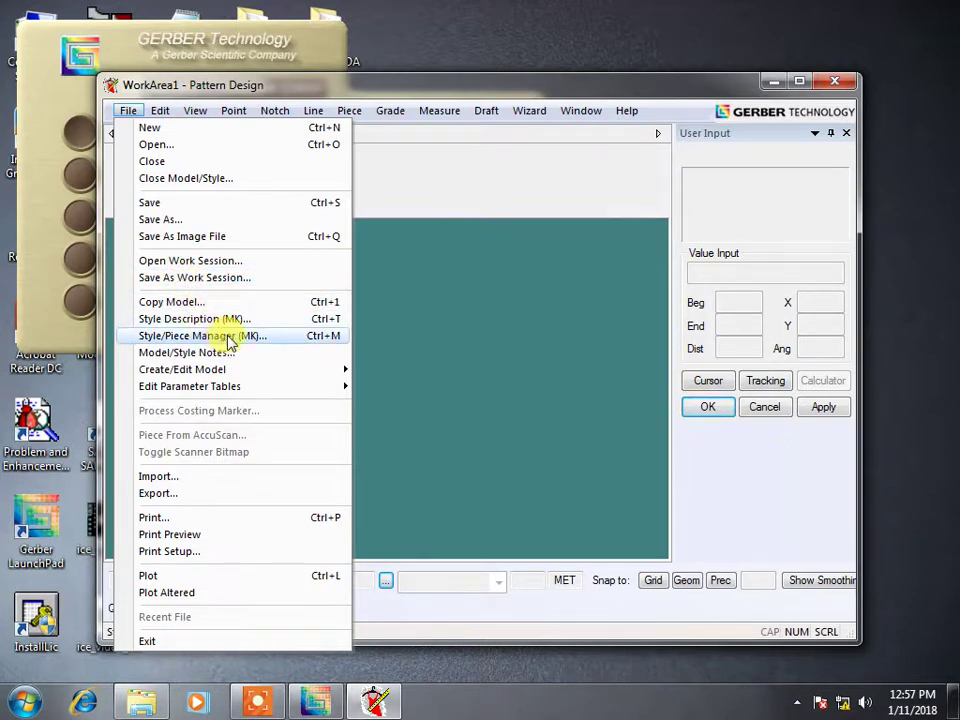
key("Down")
key("Down")
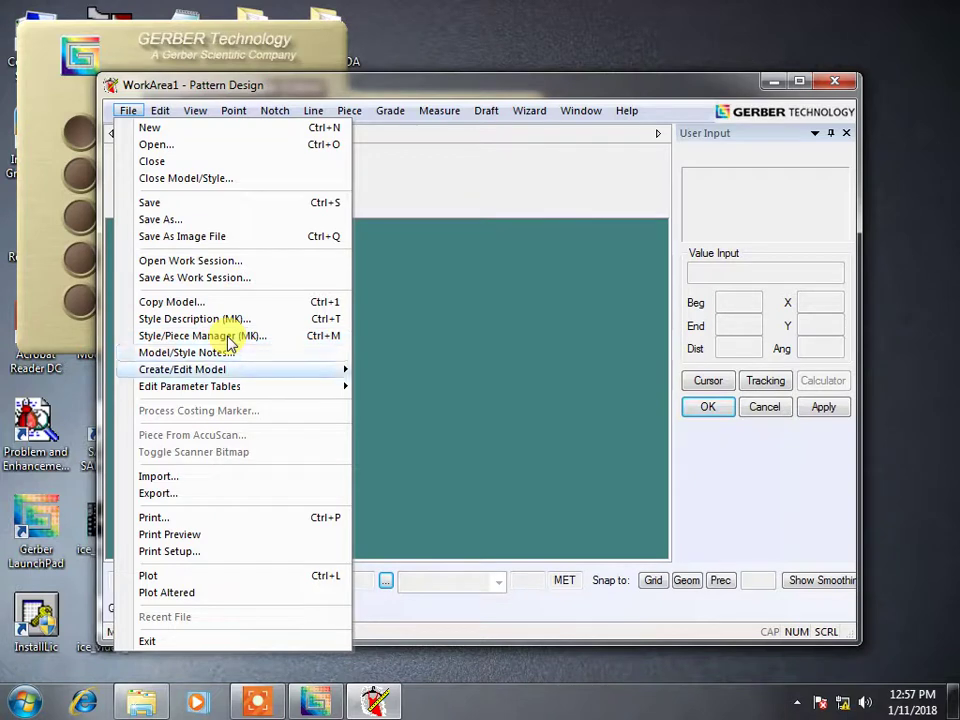
key("Down")
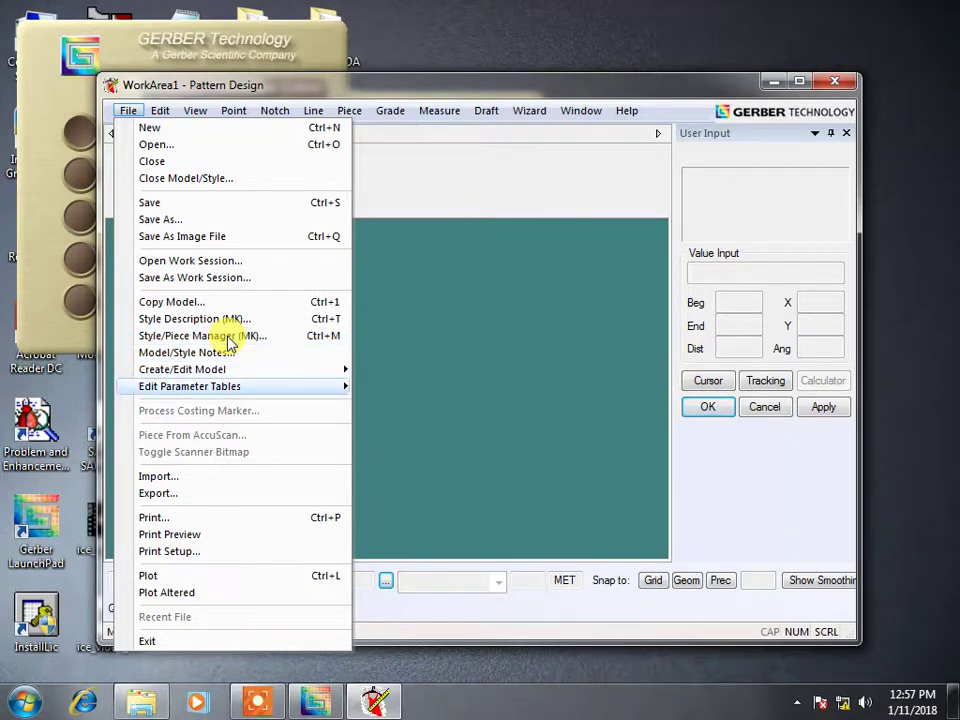
key("Up")
key("Right")
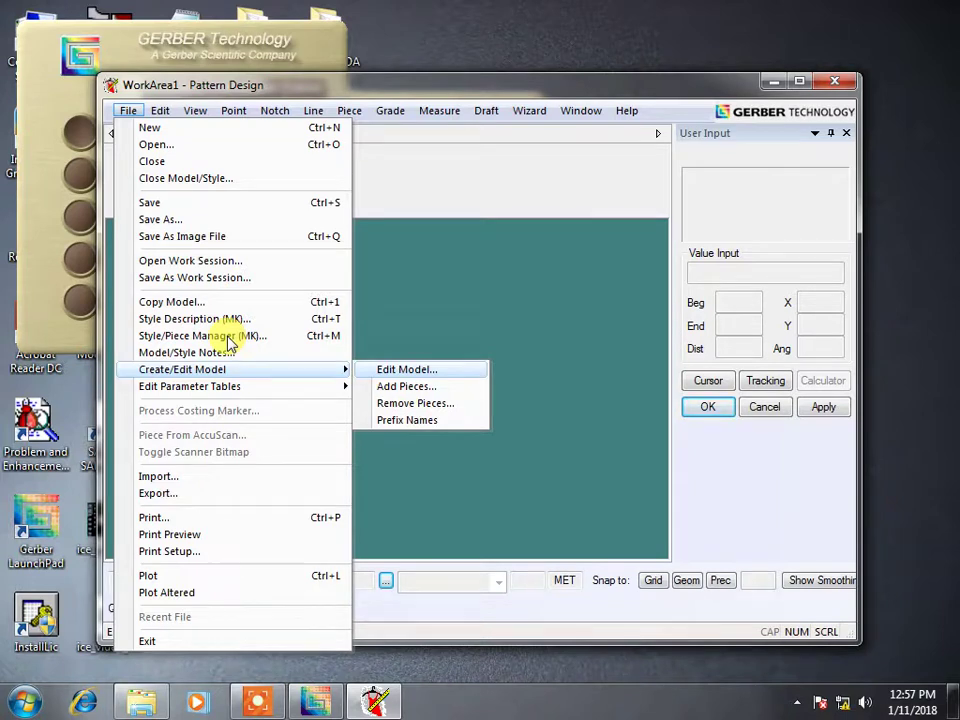
key("Left")
key("Down")
key("Right")
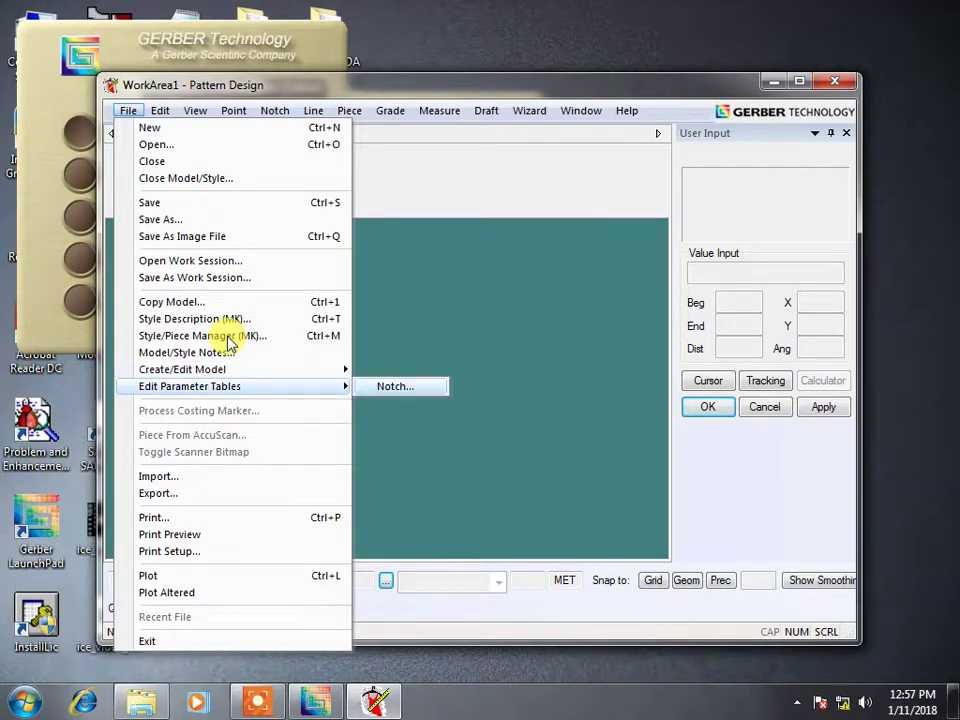
Examine the remaining file commands, from import and export through printing and plotting to recent files.
key("Left")
key("Down")
key("Down")
key("Down")
key("Down")
key("Down")
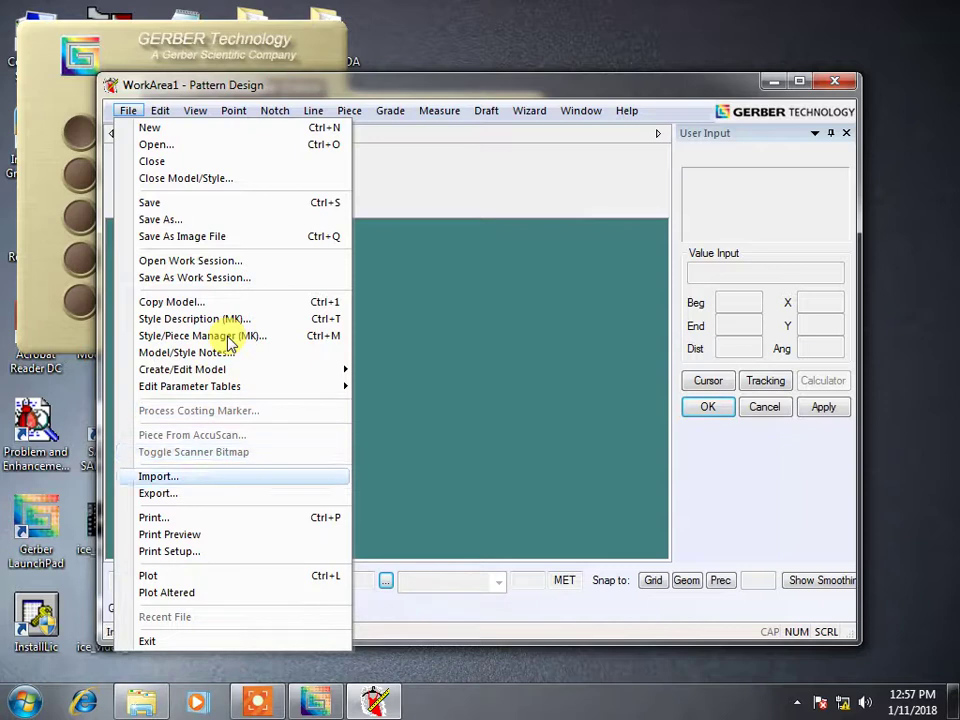
key("Down")
key("Down")
key("Down")
key("Down")
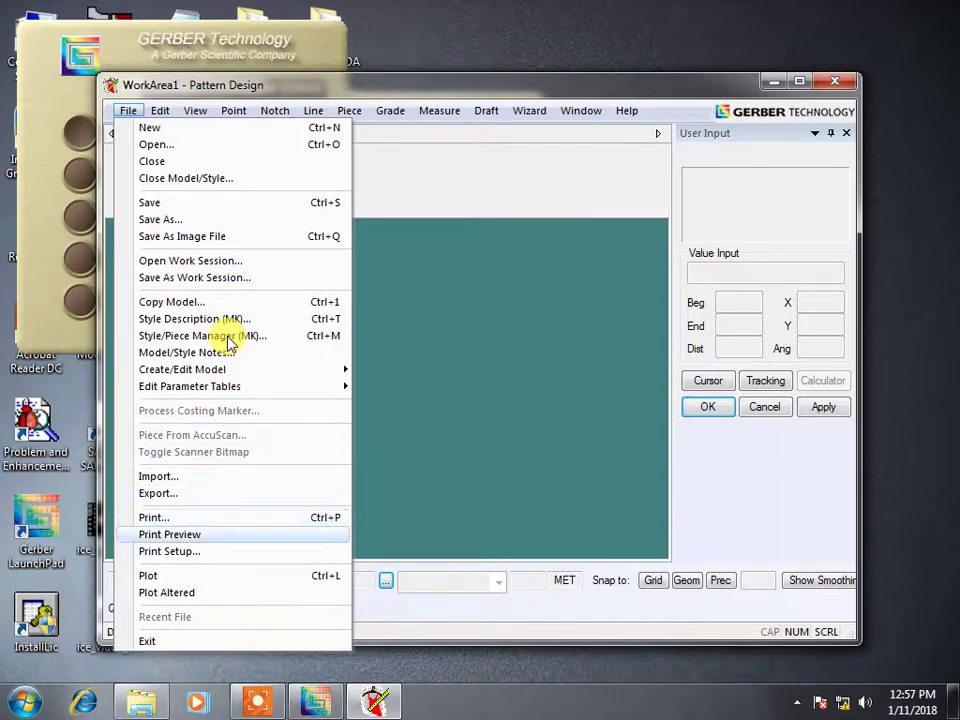
key("Down")
key("Down")
key("Down")
key("Down")
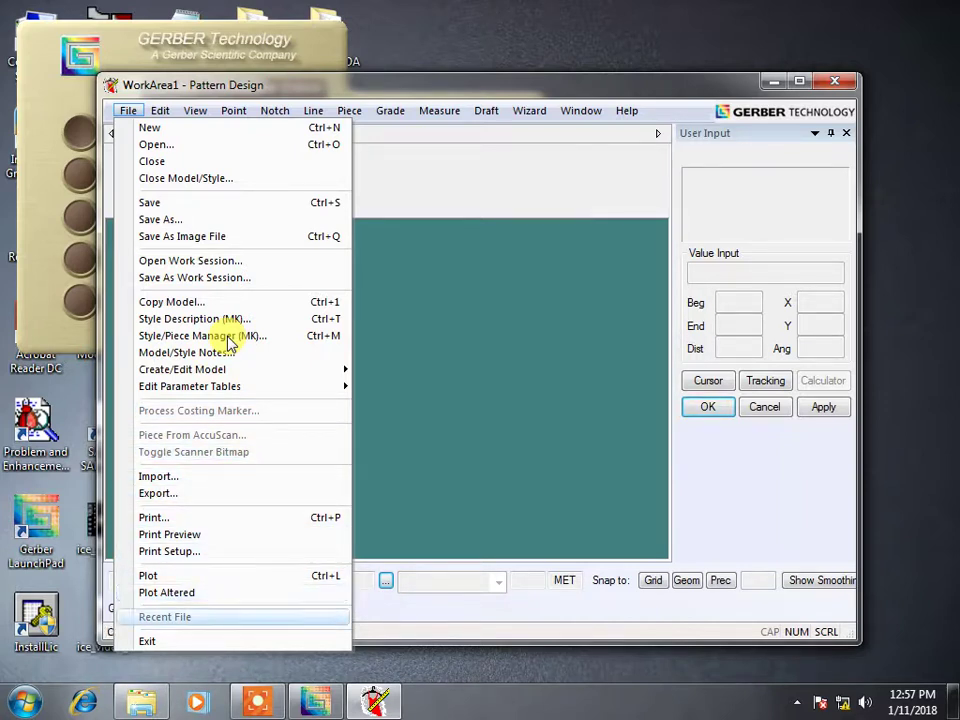
Examine the editing commands, from point, notch, line and piece info through piece selection to clipboard copying.
left_click(161, 111)
left_click(161, 111)
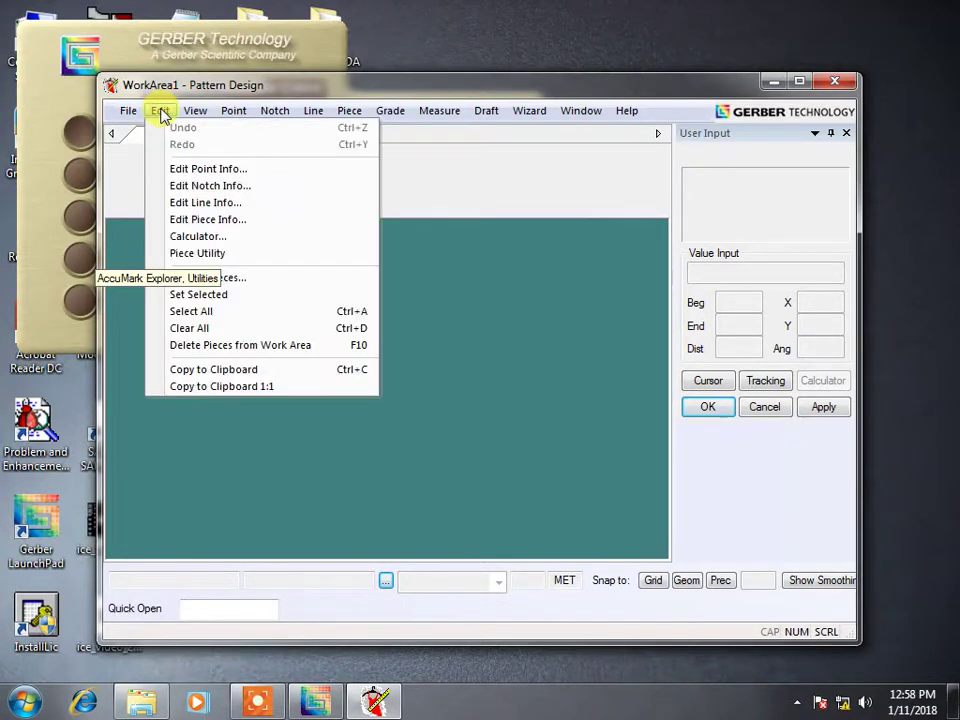
key("Down")
key("Down")
key("Down")
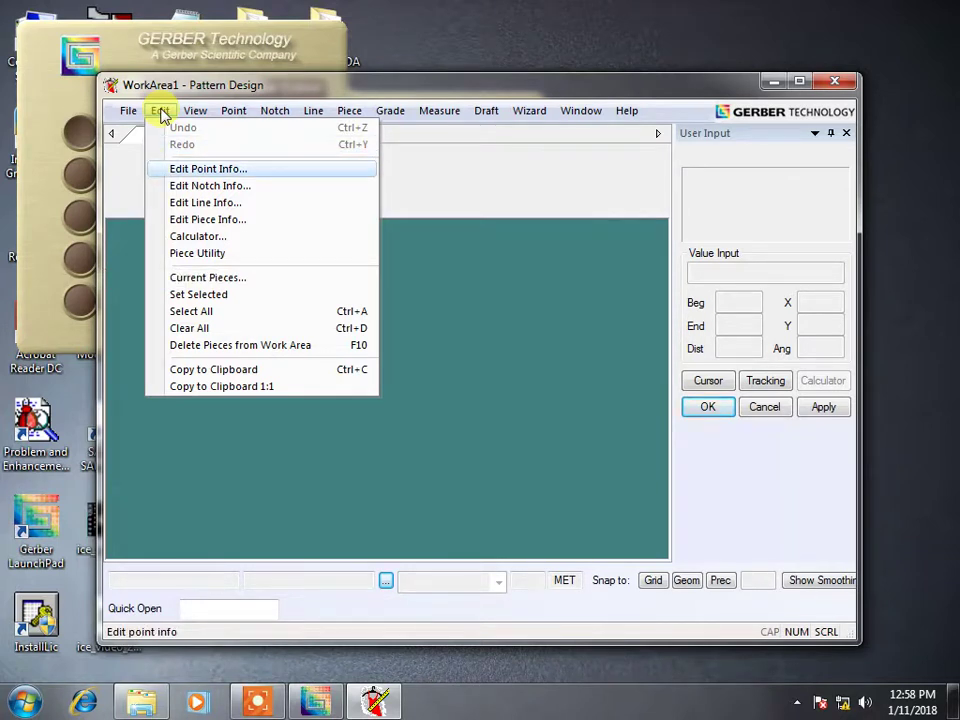
key("Down")
key("Down")
key("Down")
key("Down")
key("Down")
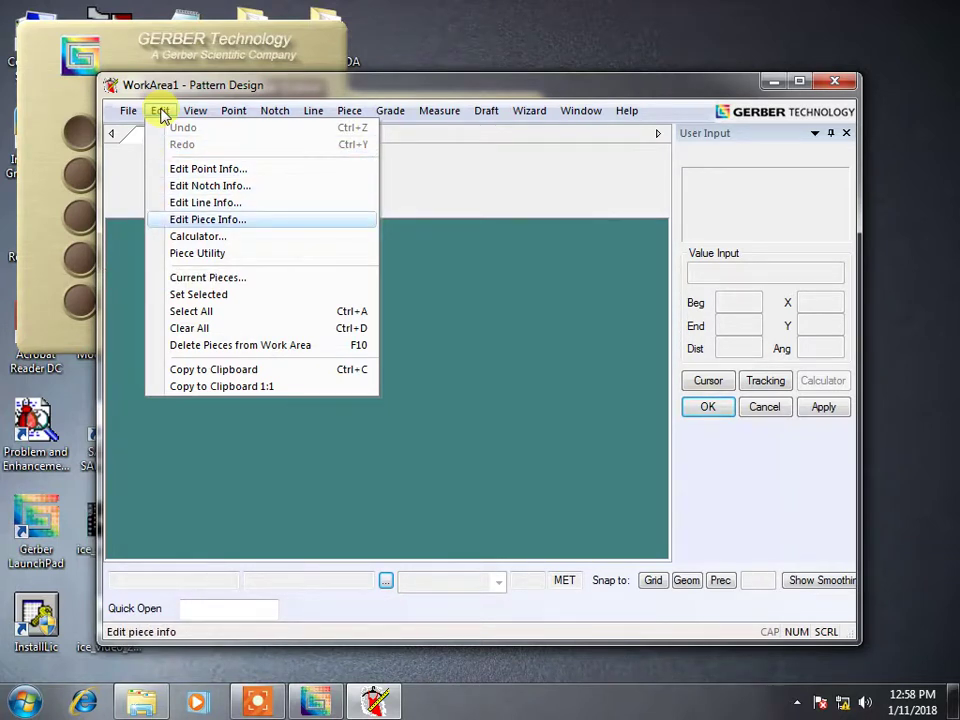
key("Down")
key("Down")
key("Down")
key("Down")
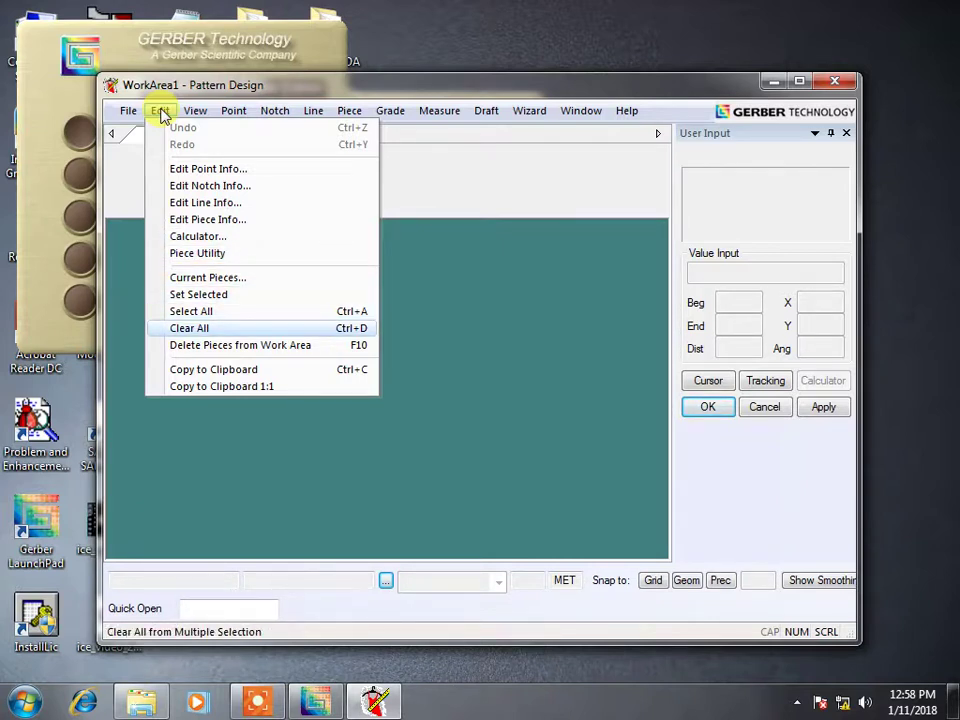
key("Down")
key("Down")
key("Down")
key("Down")
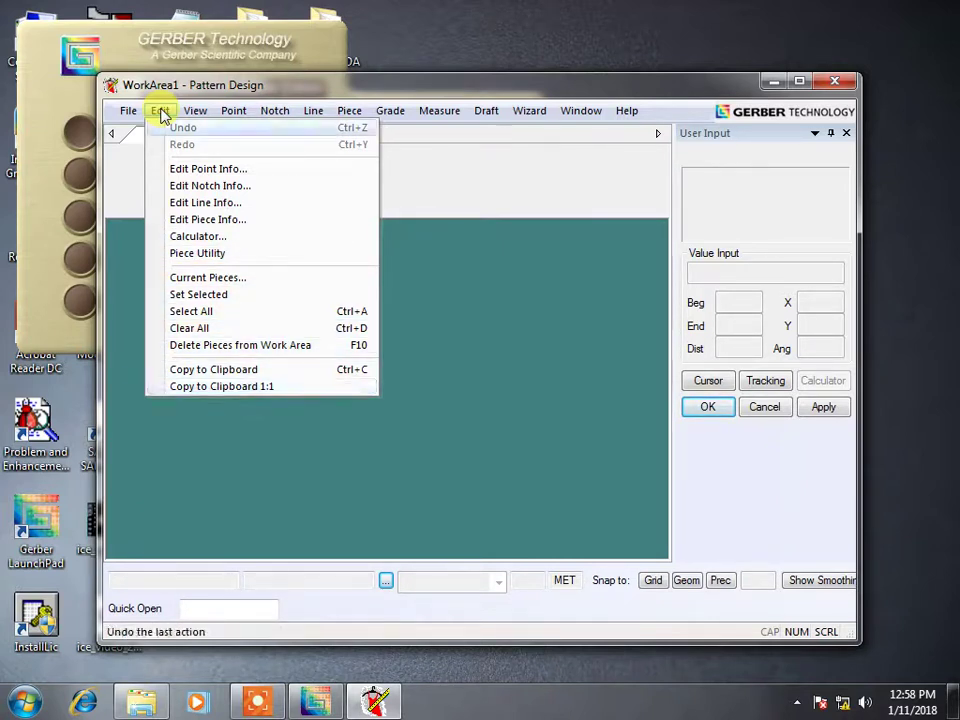
Examine the view commands for zooming and for displaying points, from All Points to Total Piece Points.
left_click(193, 113)
left_click(193, 113)
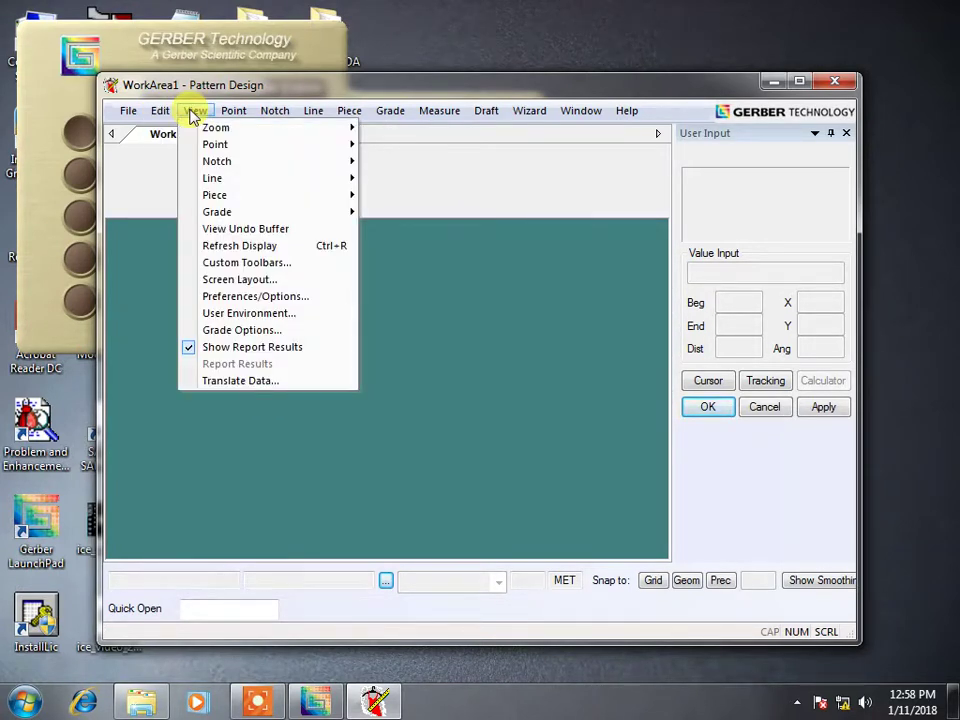
key("Down")
key("Right")
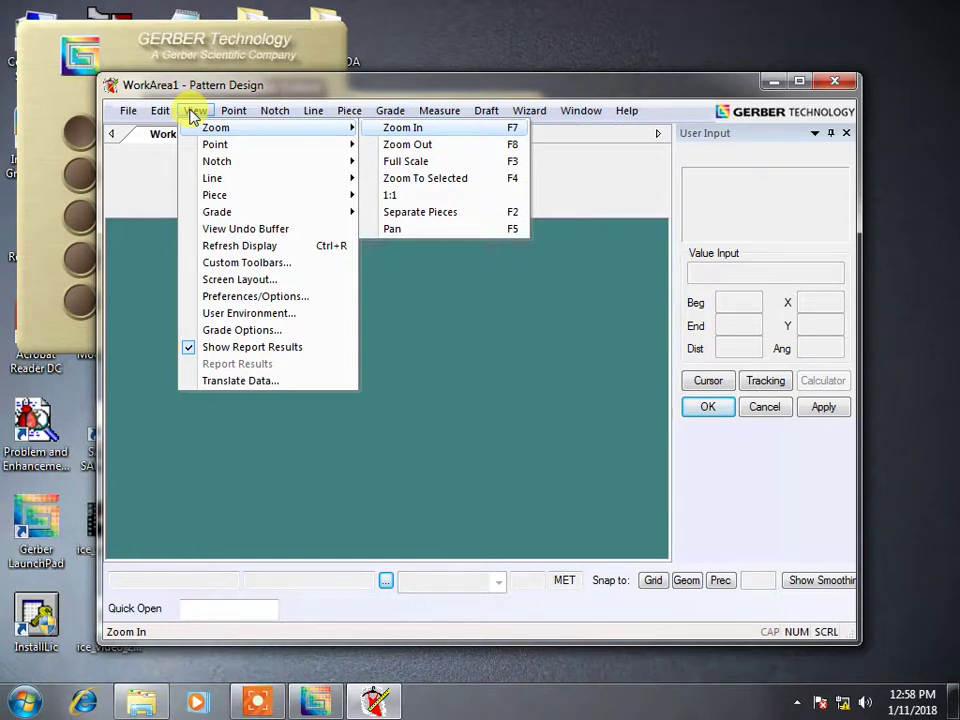
key("Left")
key("Down")
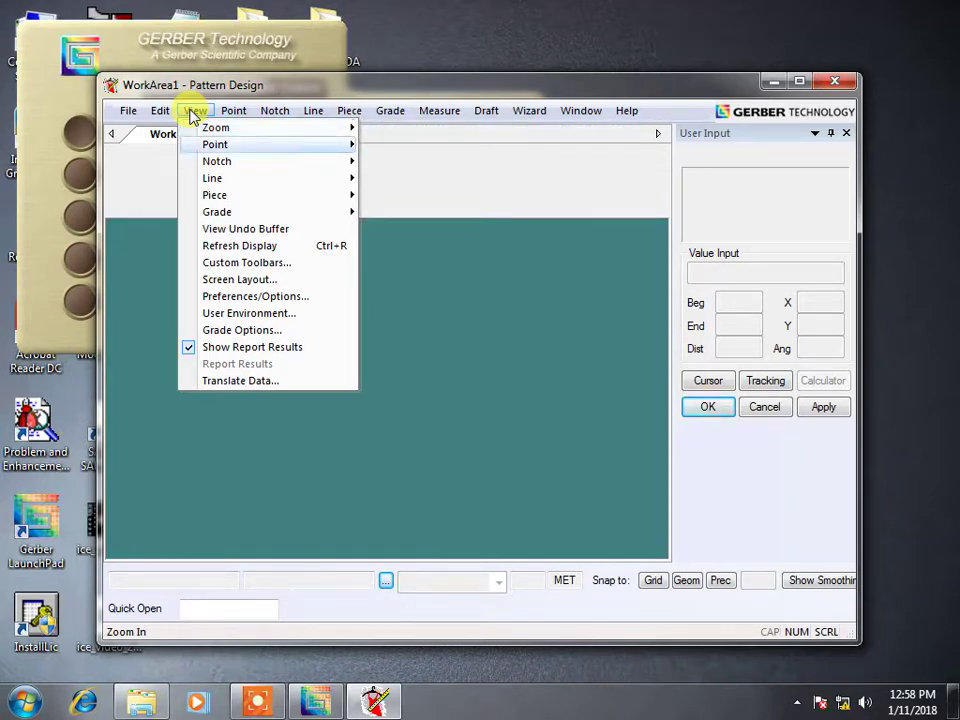
key("Right")
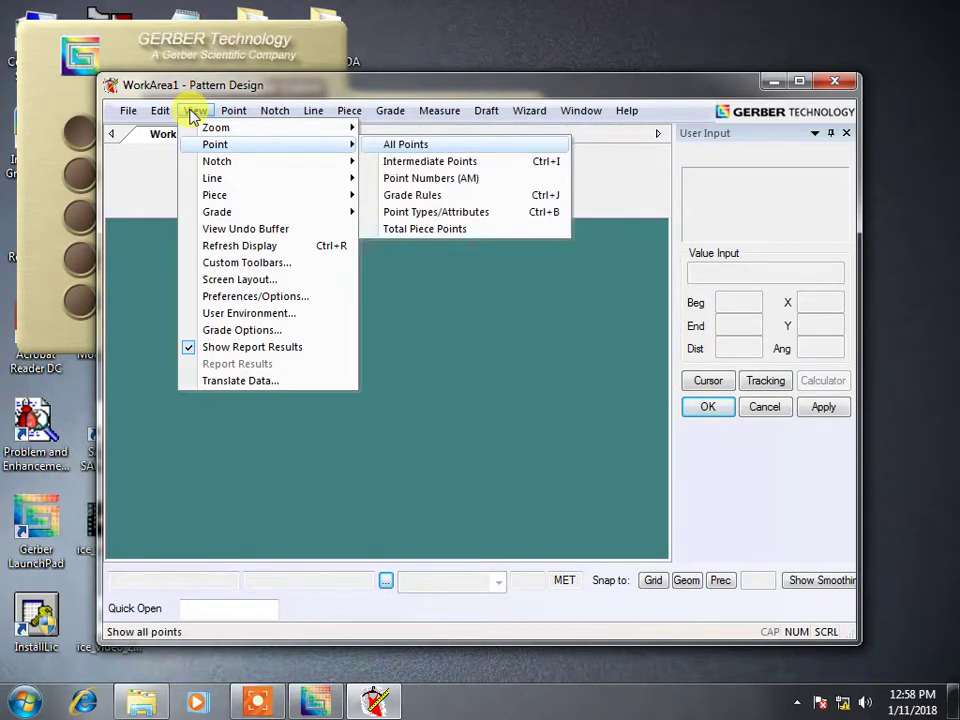
key("Down")
key("Down")
key("Down")
key("Down")
key("Down")
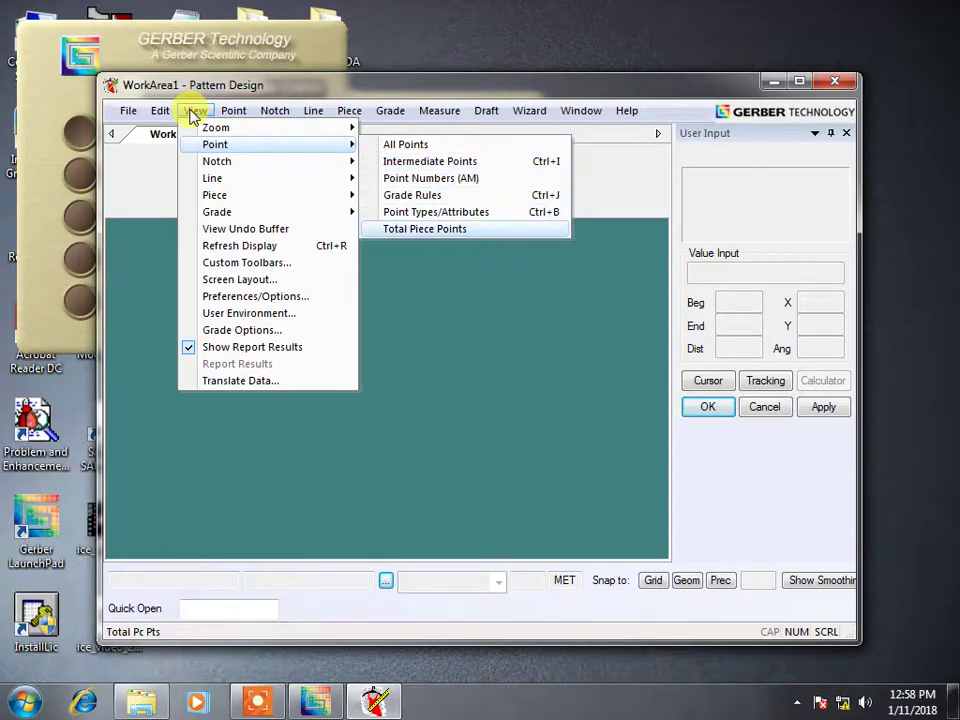
Examine the view commands for notch types, shapes and positions and for line numbers, names and labels.
key("Left")
key("Down")
key("Right")
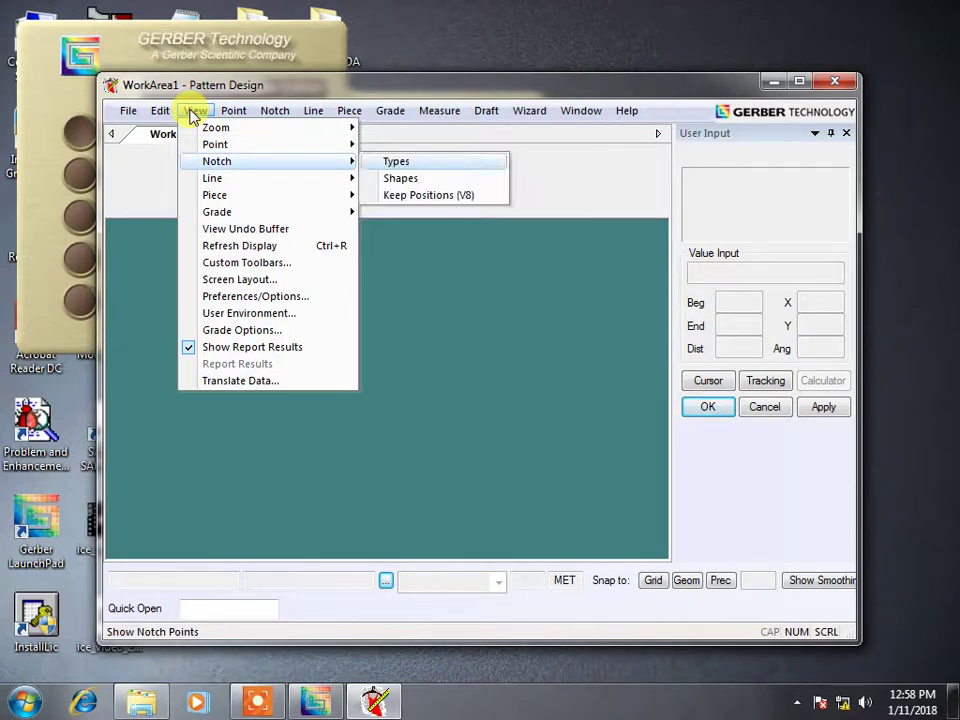
key("Down")
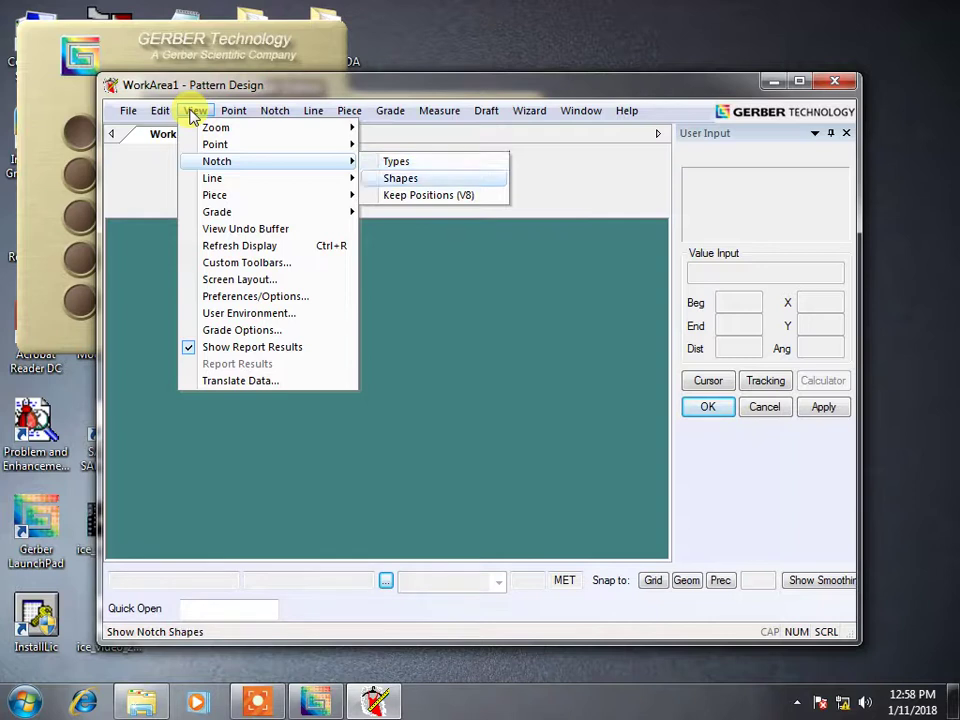
key("Down")
key("Left")
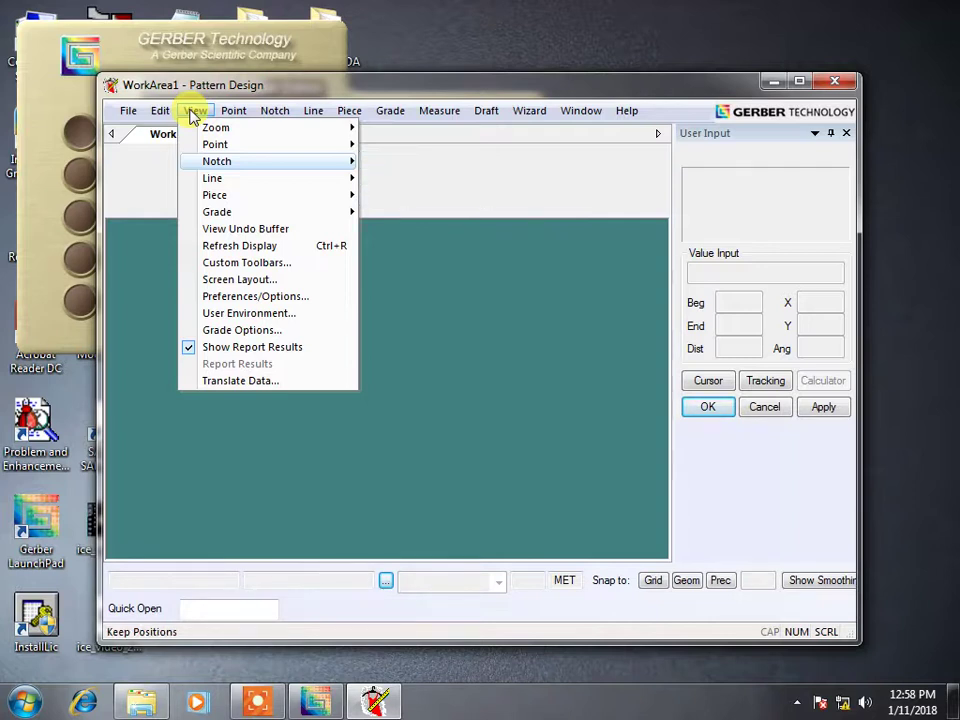
key("Down")
key("Right")
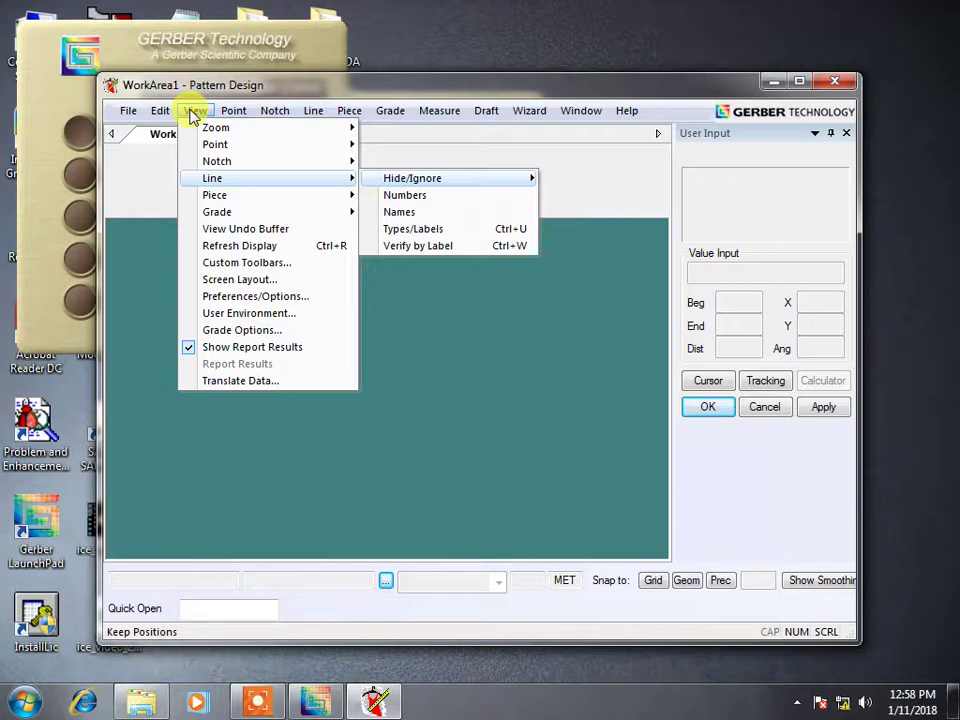
key("Down")
key("Down")
key("Down")
key("Down")
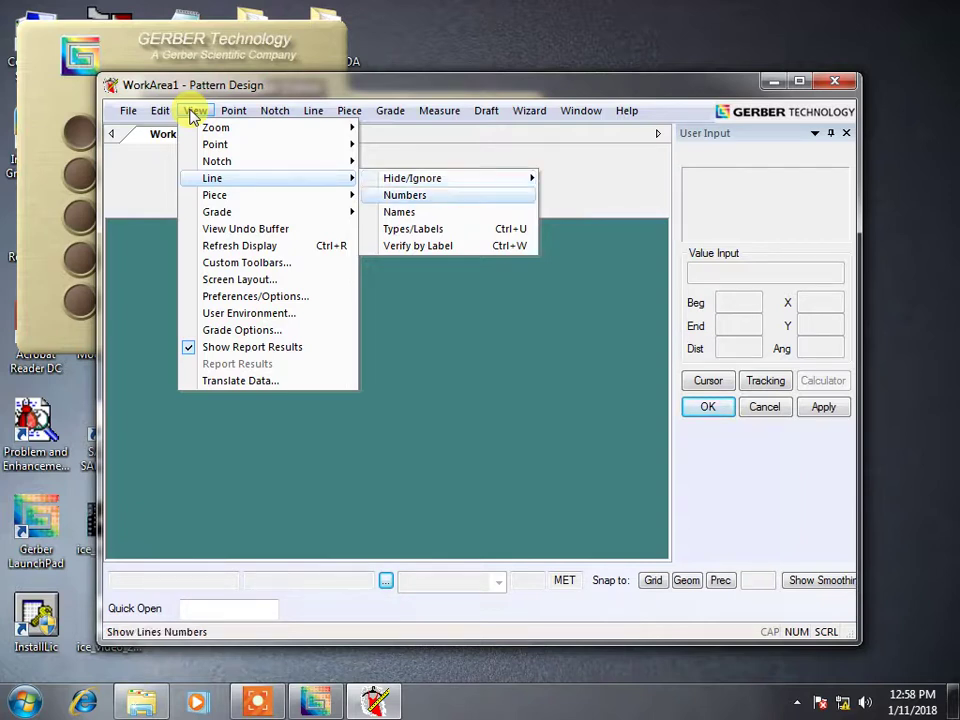
key("Left")
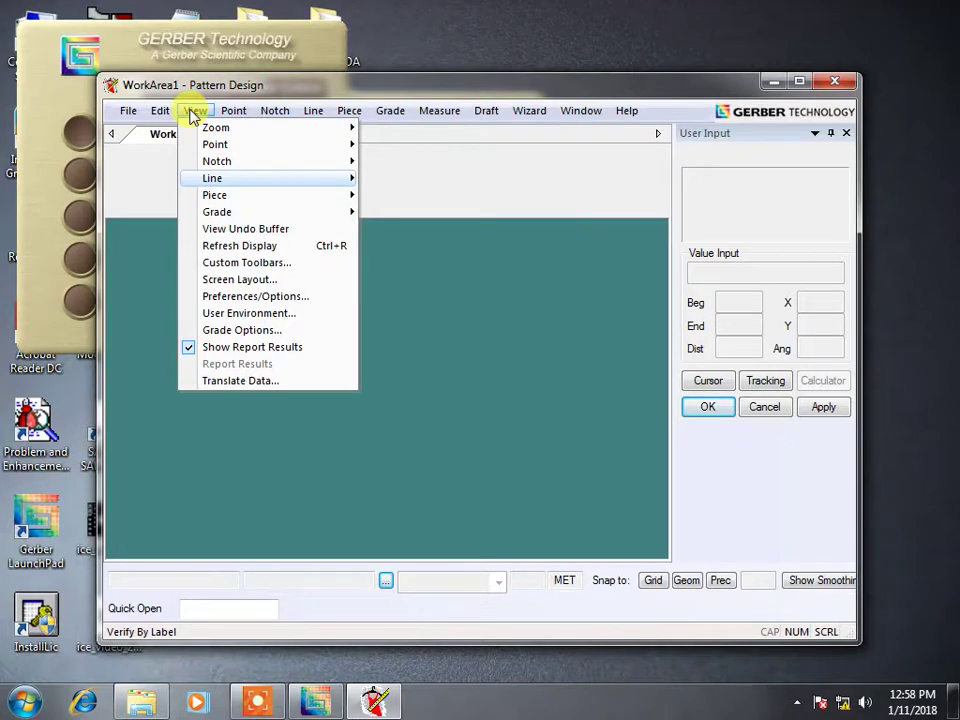
Examine the piece display options, from Seam Amounts and Hide Annotations to Seam Corner Types and Curved Intersections.
key("Left")
key("Right")
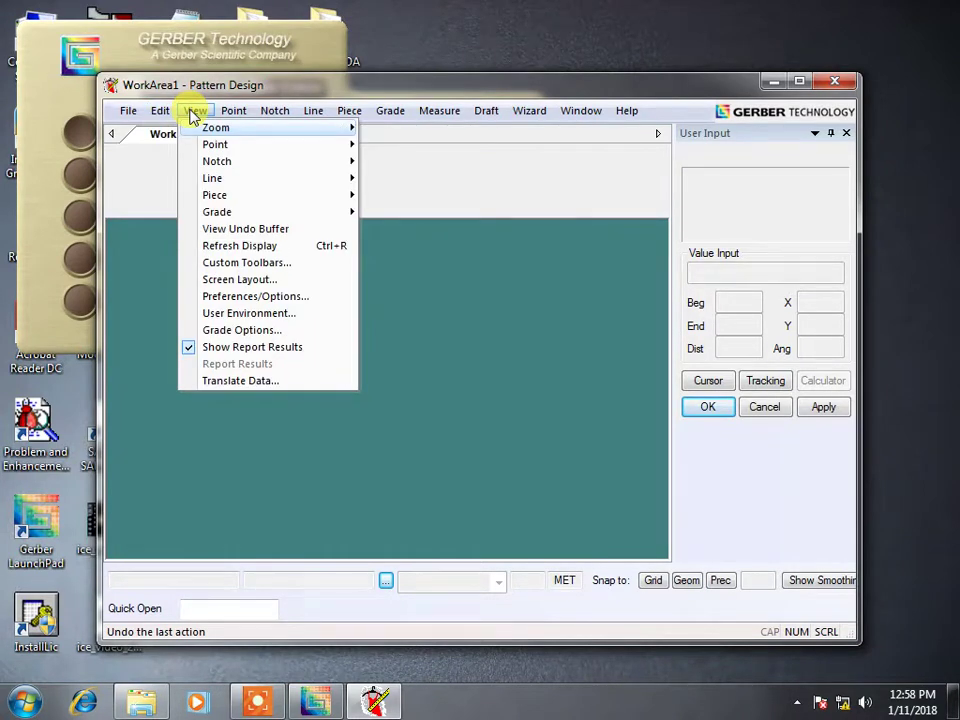
key("Down")
key("Down")
key("Down")
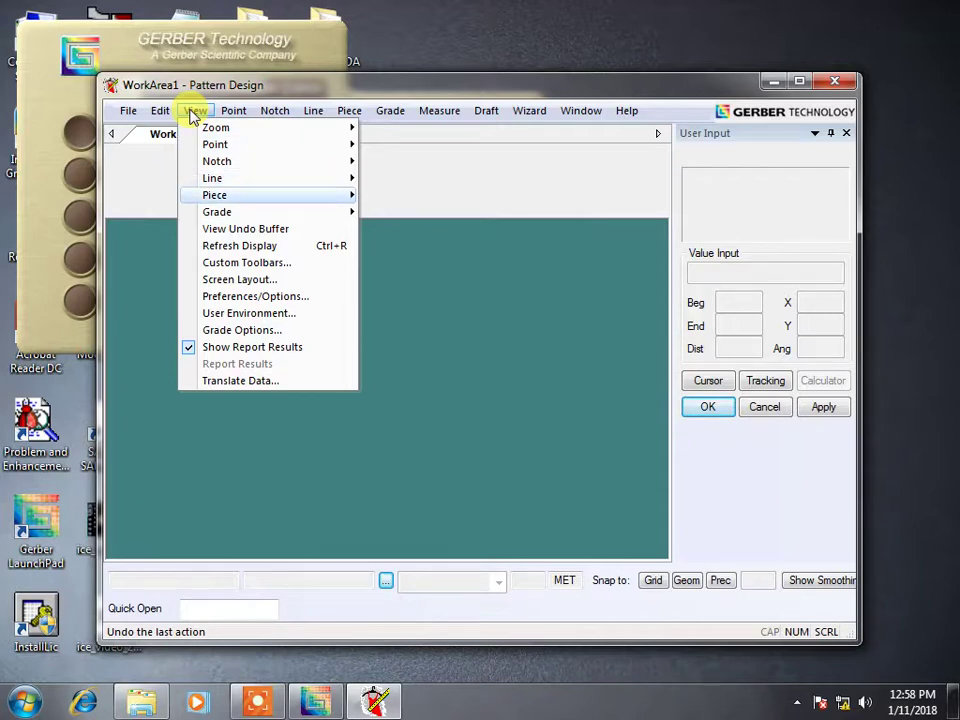
key("Right")
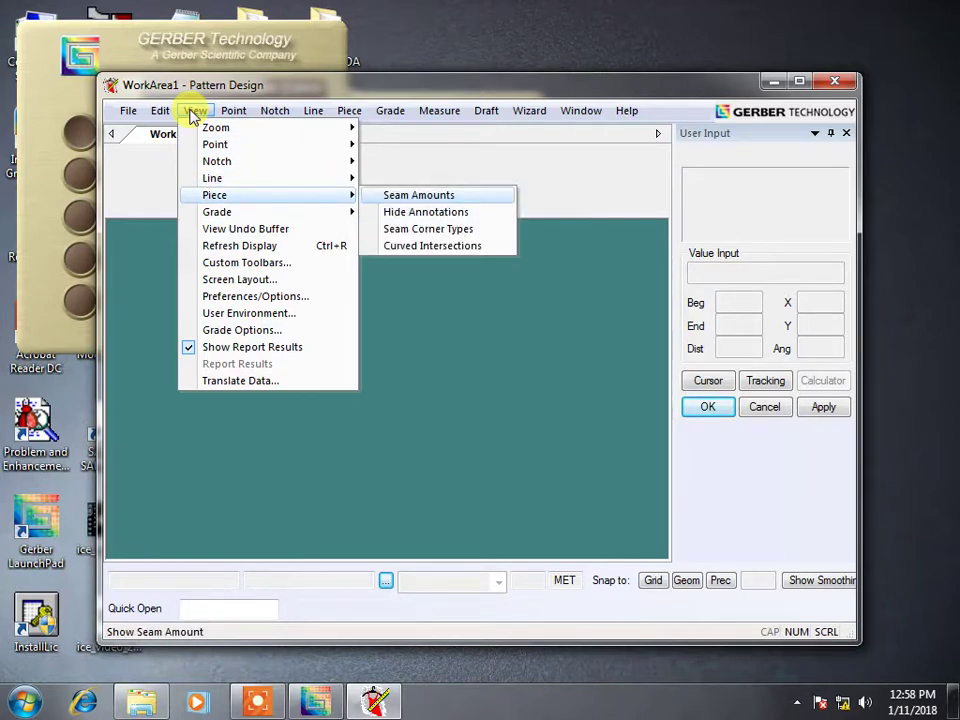
key("Down")
key("Down")
key("Down")
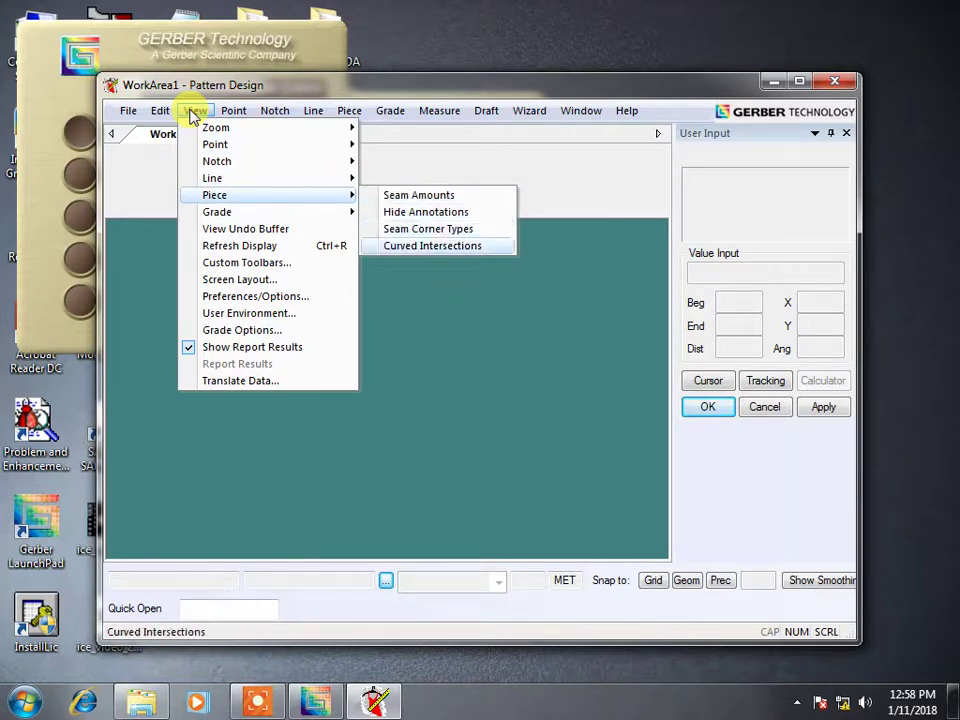
Examine the grade display options, from Show All Sizes through Stack On/Off to Clear Nest.
key("Left")
key("Down")
key("Right")
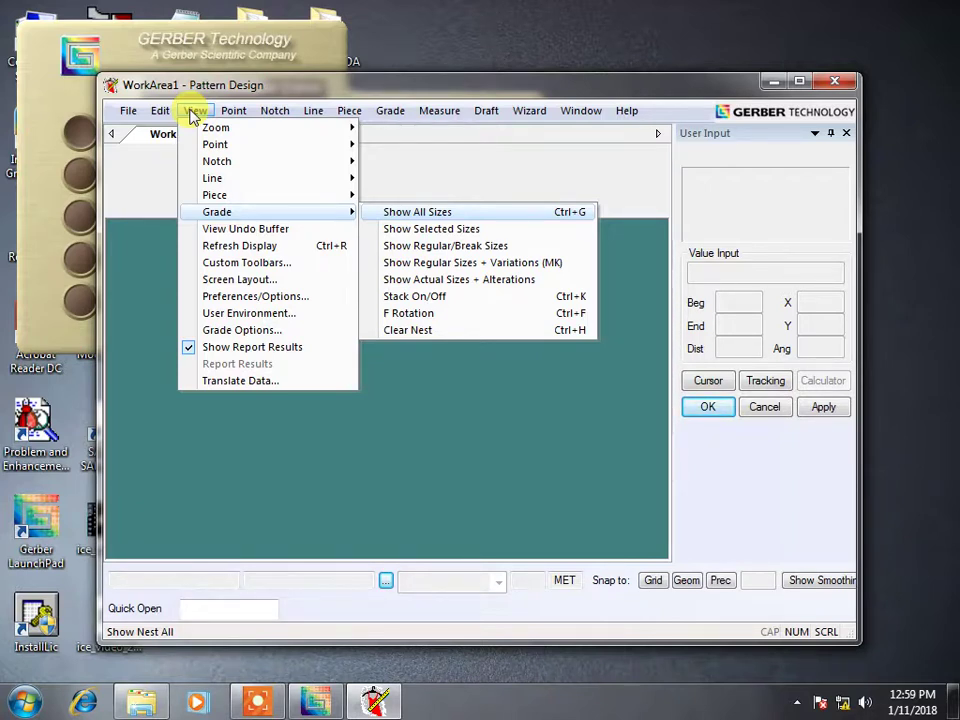
key("Down")
key("Down")
key("Down")
key("Down")
key("Down")
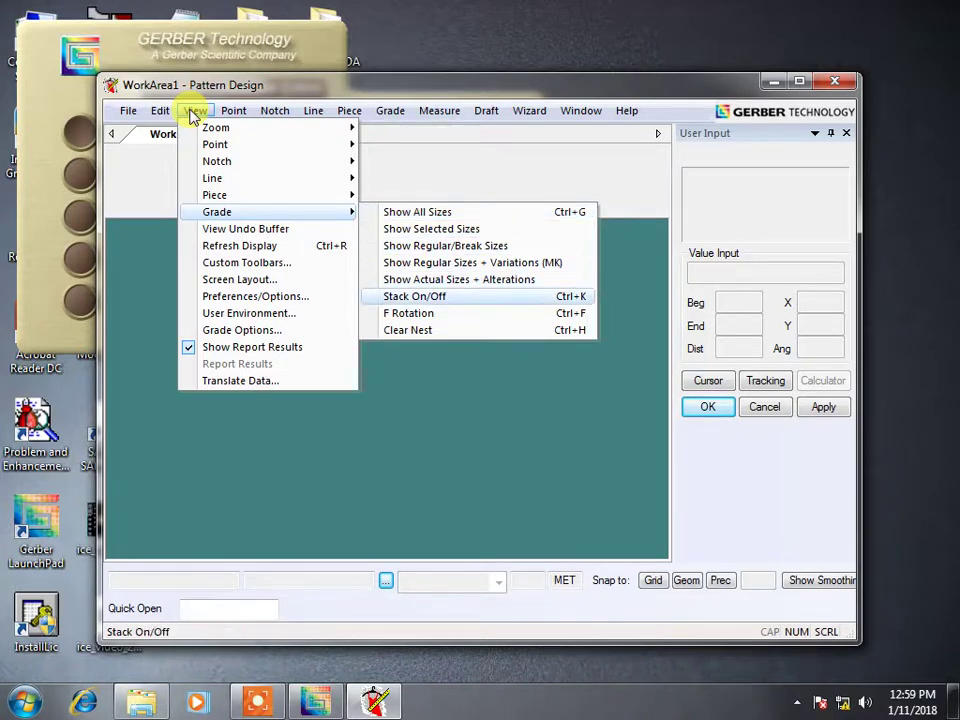
key("Down")
key("Down")
key("Left")
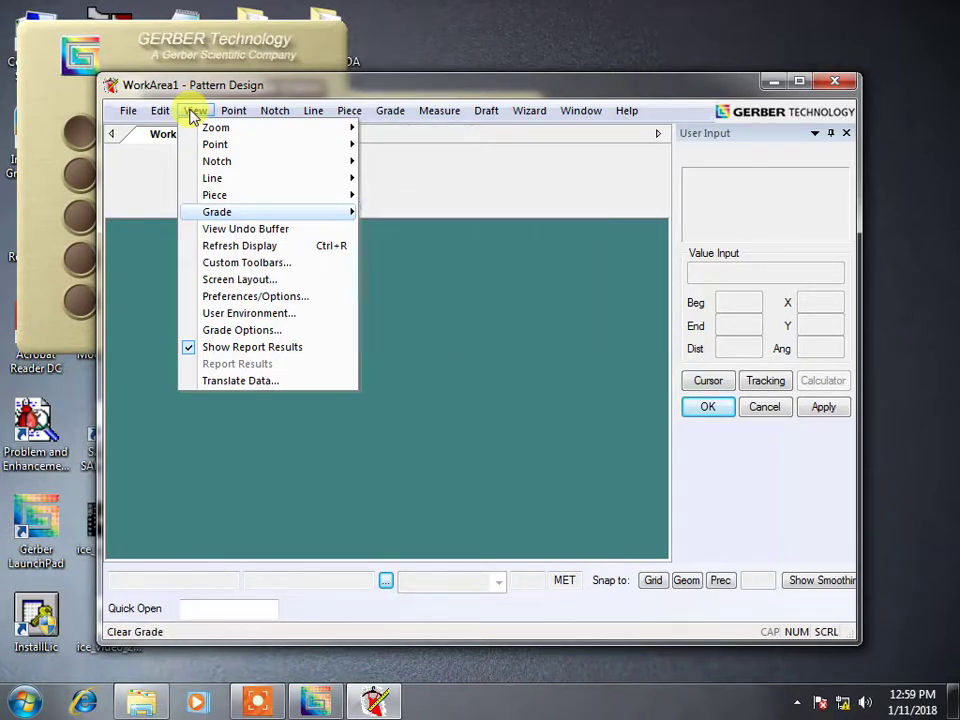
Examine the remaining view commands, from View Undo Buffer through Custom Toolbars, Screen Layout and Preferences/Options to Translate Data.
key("Down")
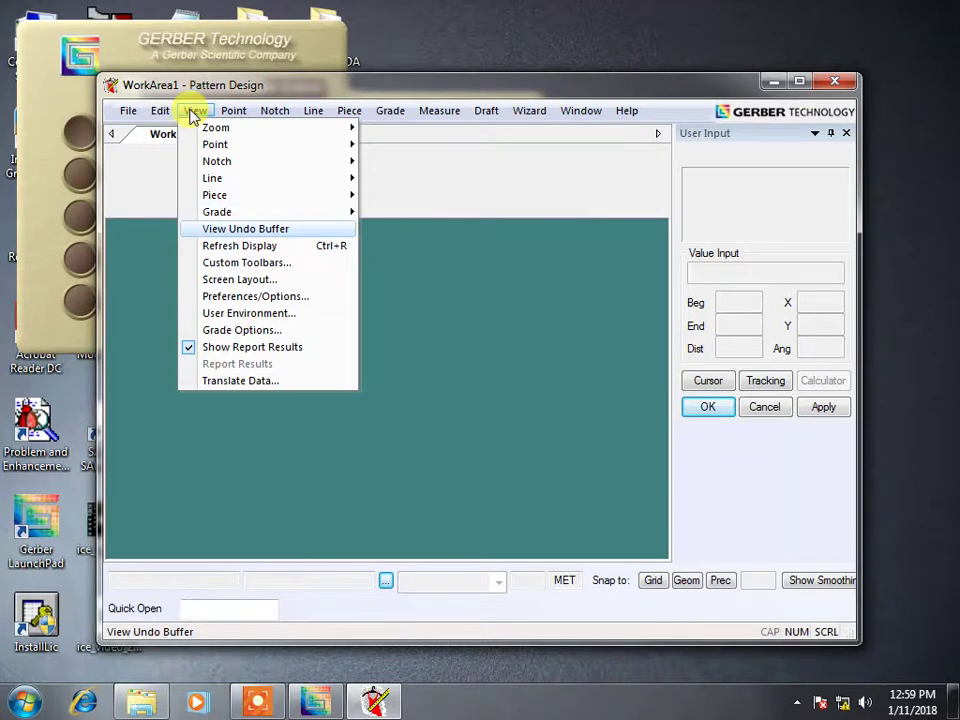
key("Down")
key("Down")
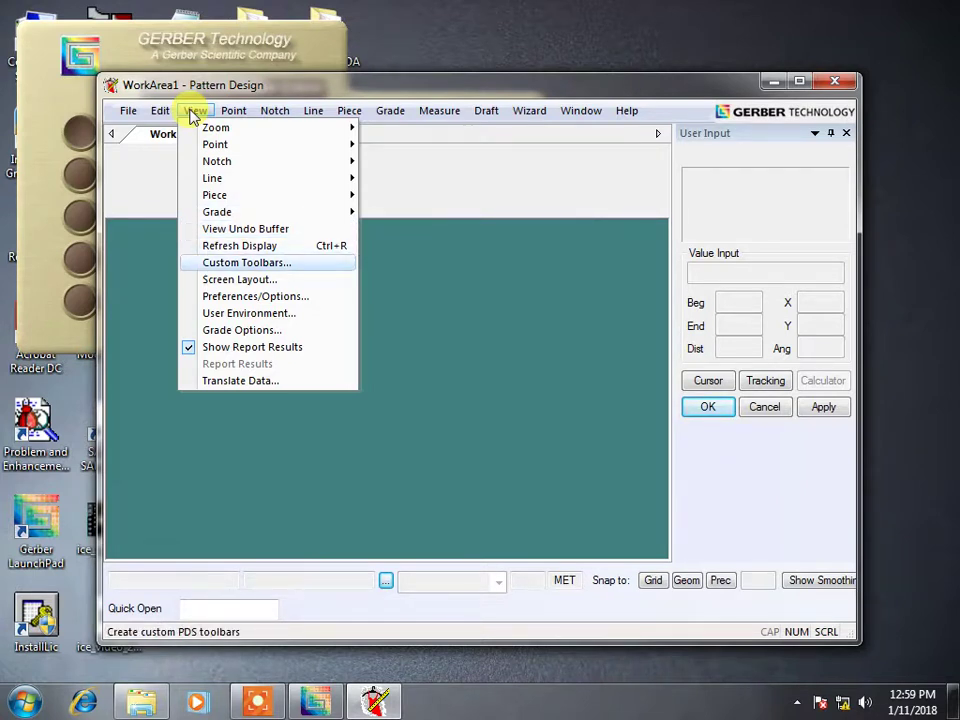
key("Down")
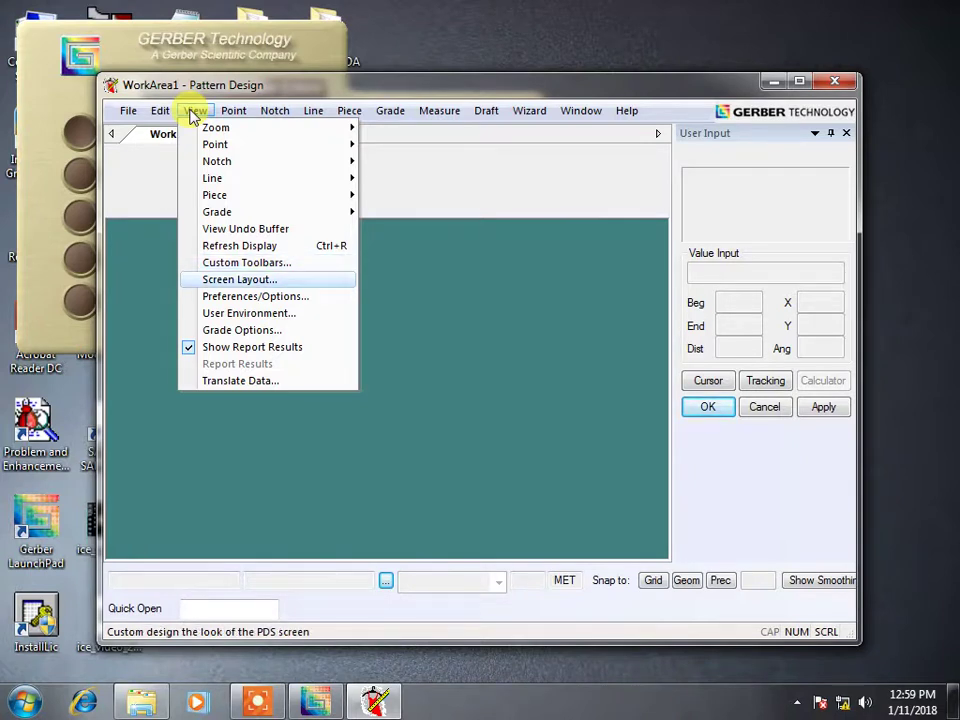
key("Down")
key("Down")
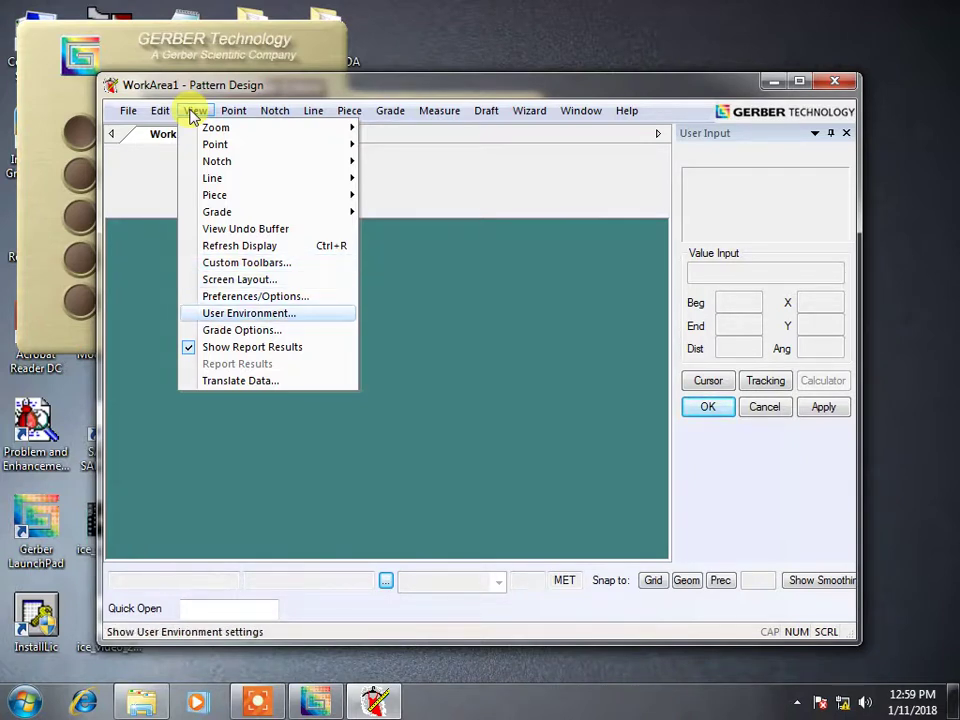
key("Down")
key("Down")
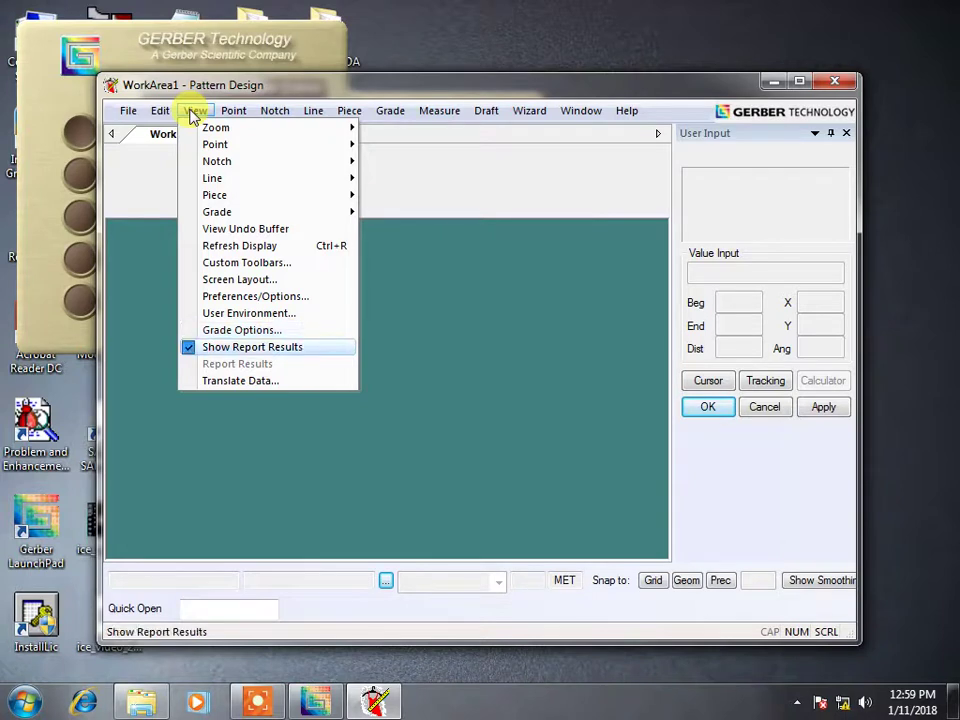
key("Down")
key("Down")
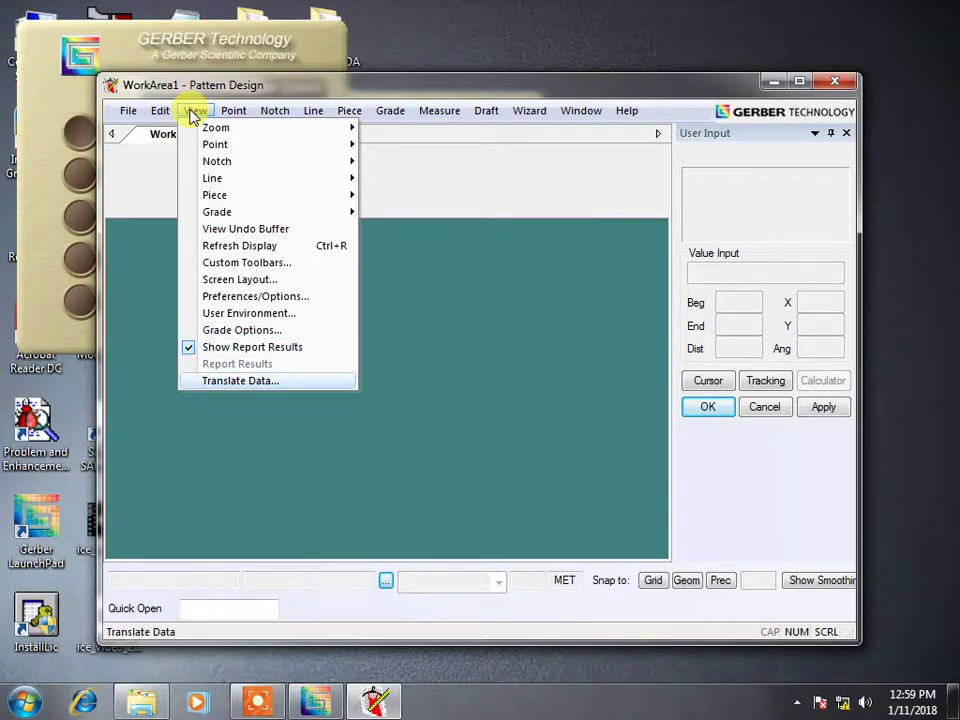
Examine the point commands, from Add Point and the Add Multiple drill options to Copy Point Numbers and the Modify Points options.
key("Right")
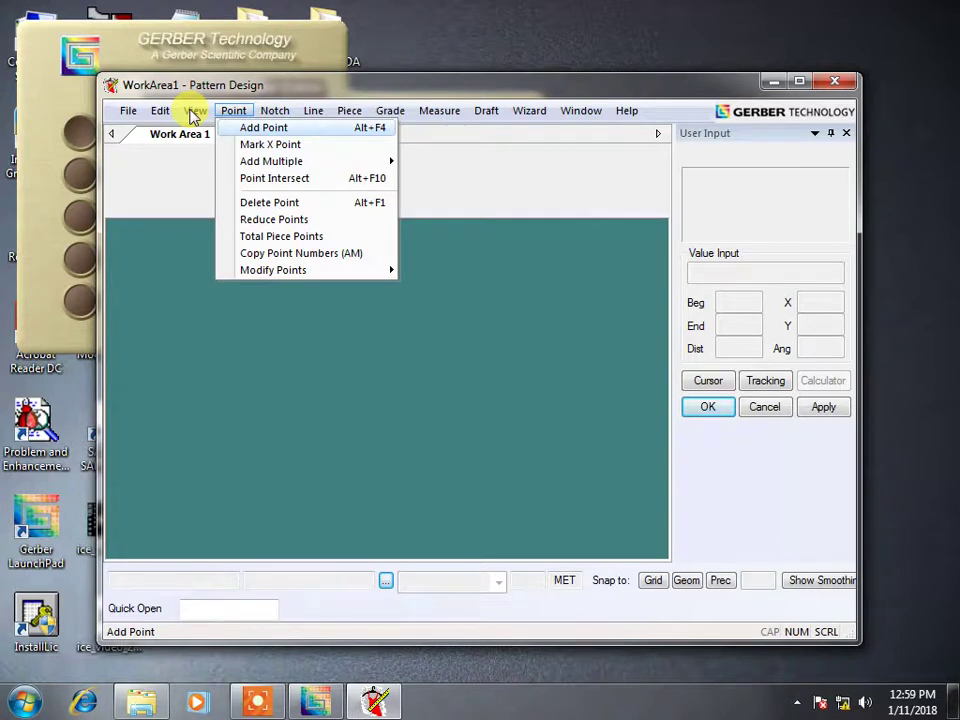
key("Down")
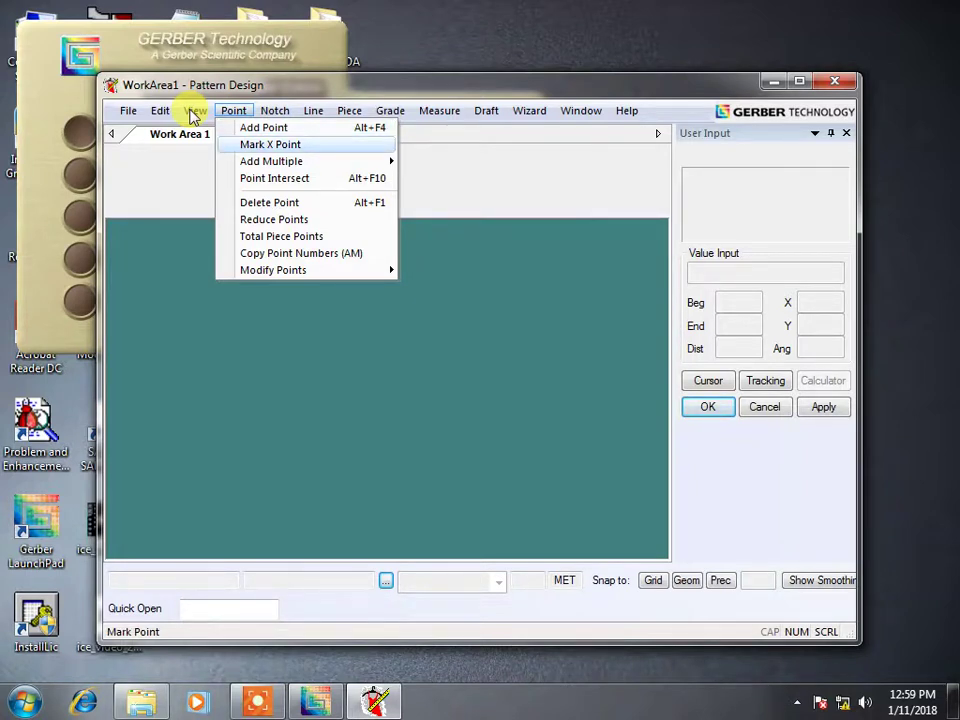
key("Down")
key("Right")
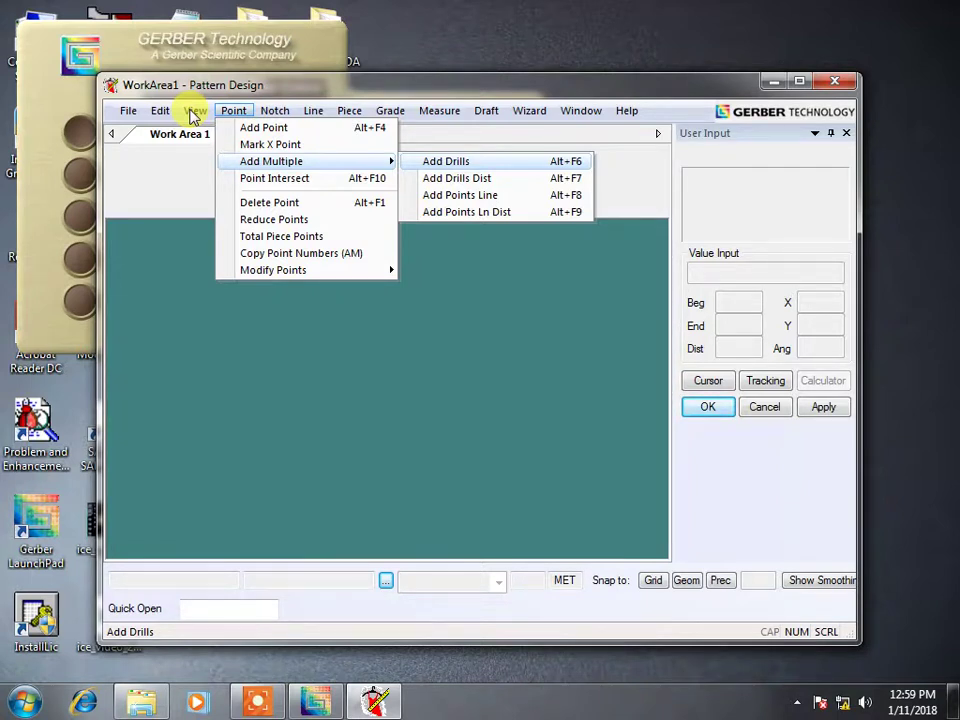
key("Left")
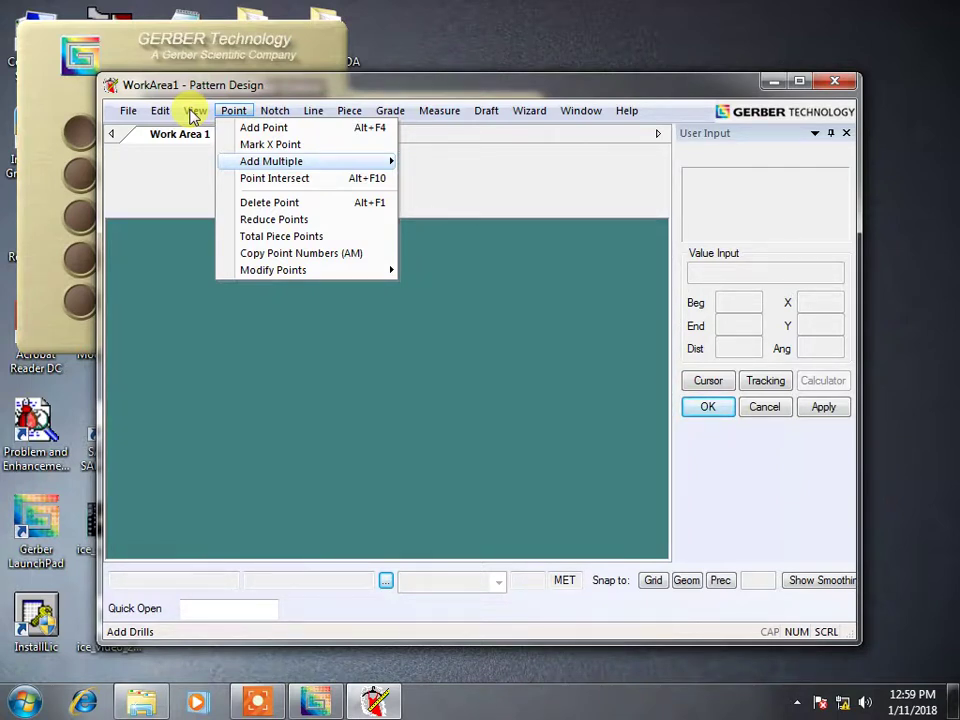
key("Down")
key("Down")
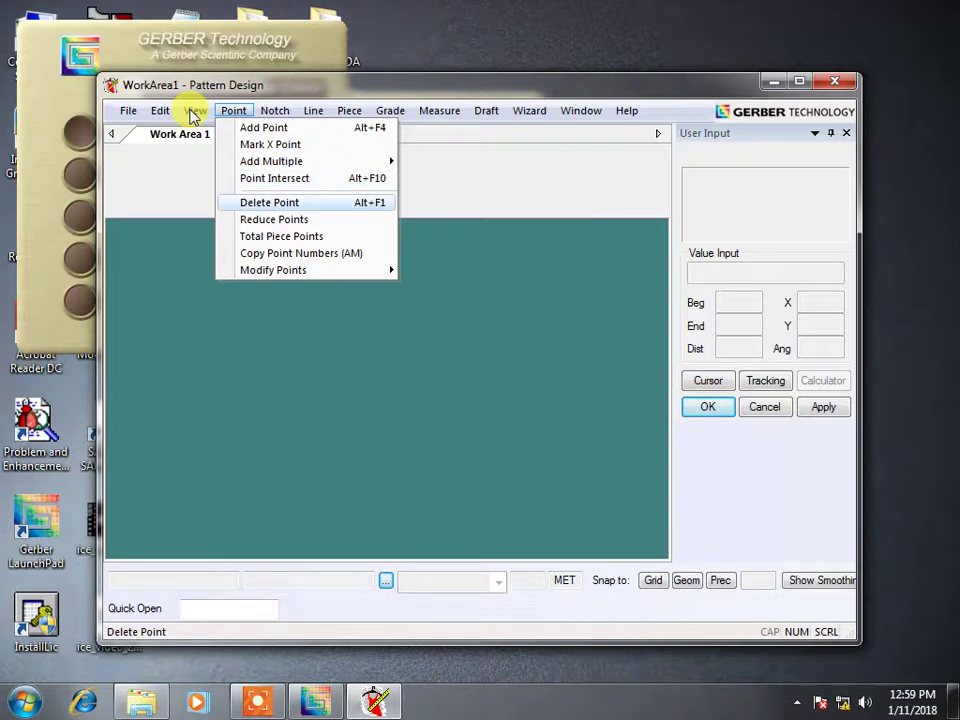
key("Down")
key("Down")
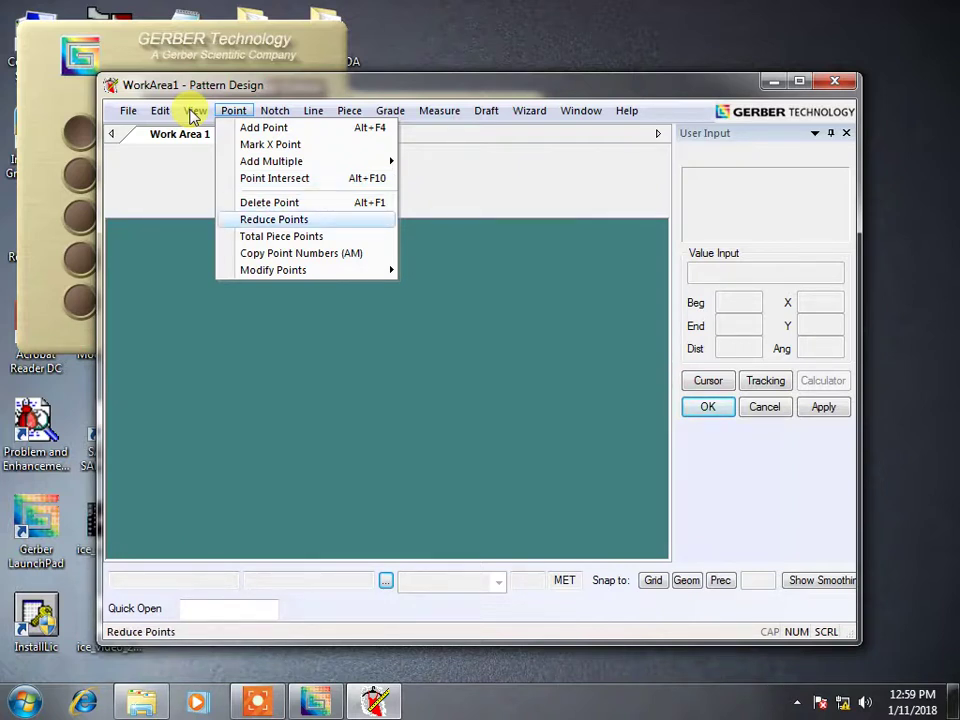
key("Down")
key("Down")
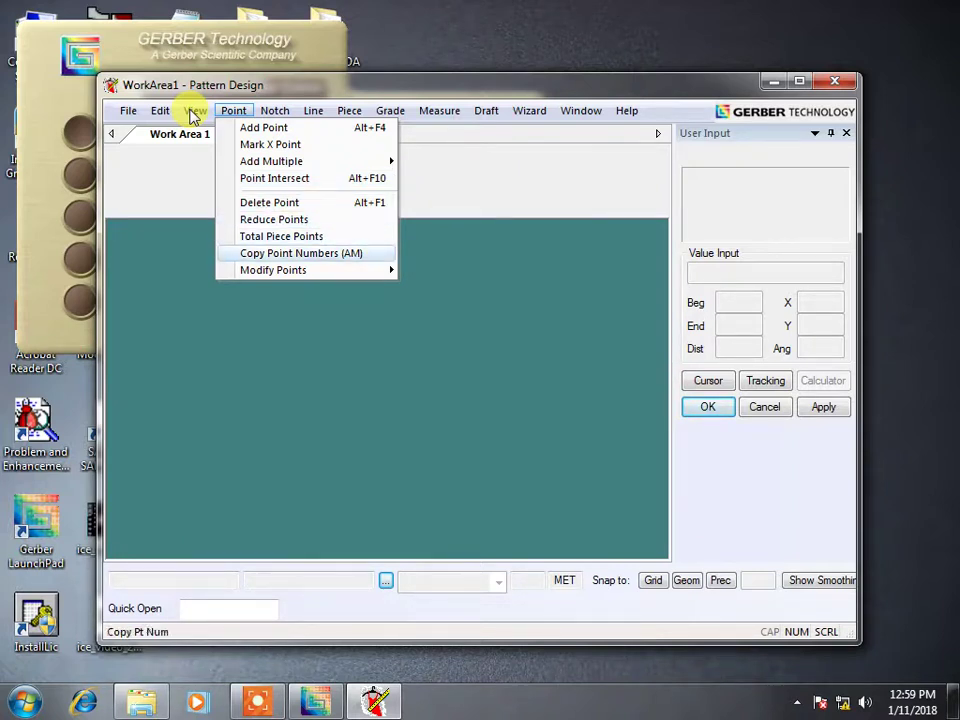
key("Right")
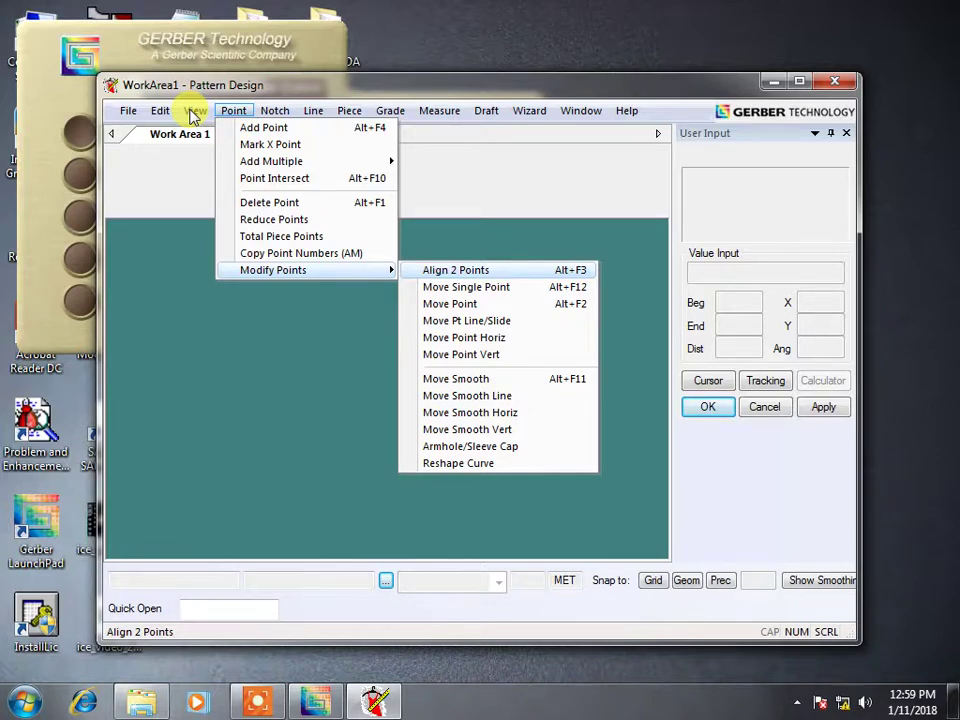
Examine the notch commands, from Add Notch and Delete Notch to Tangent and the Reference Notch options.
key("Right")
key("Right")
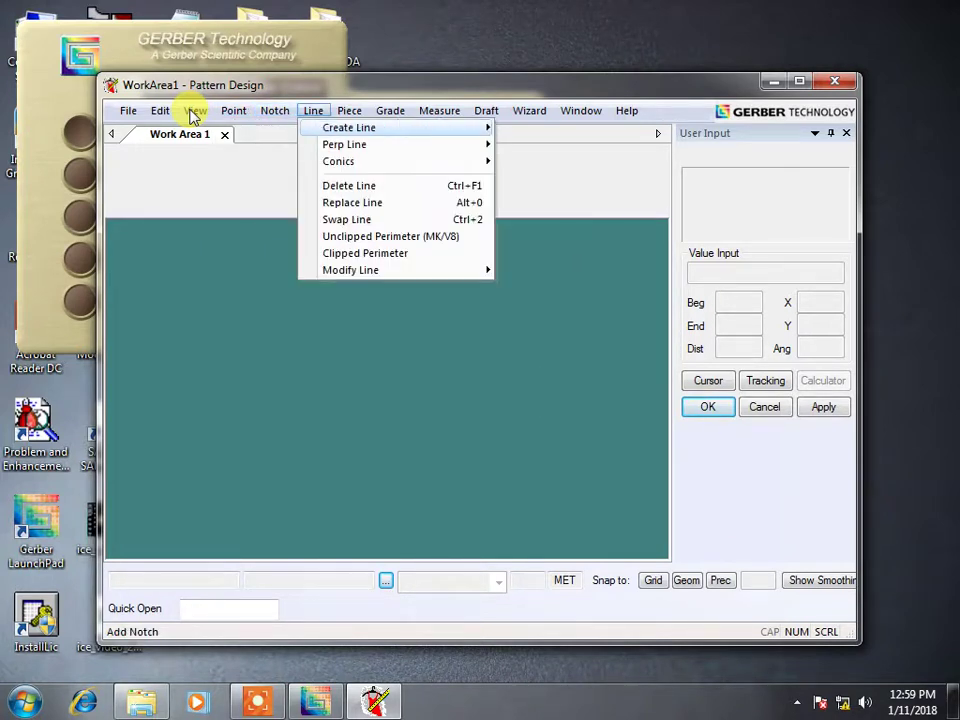
key("Left")
key("Down")
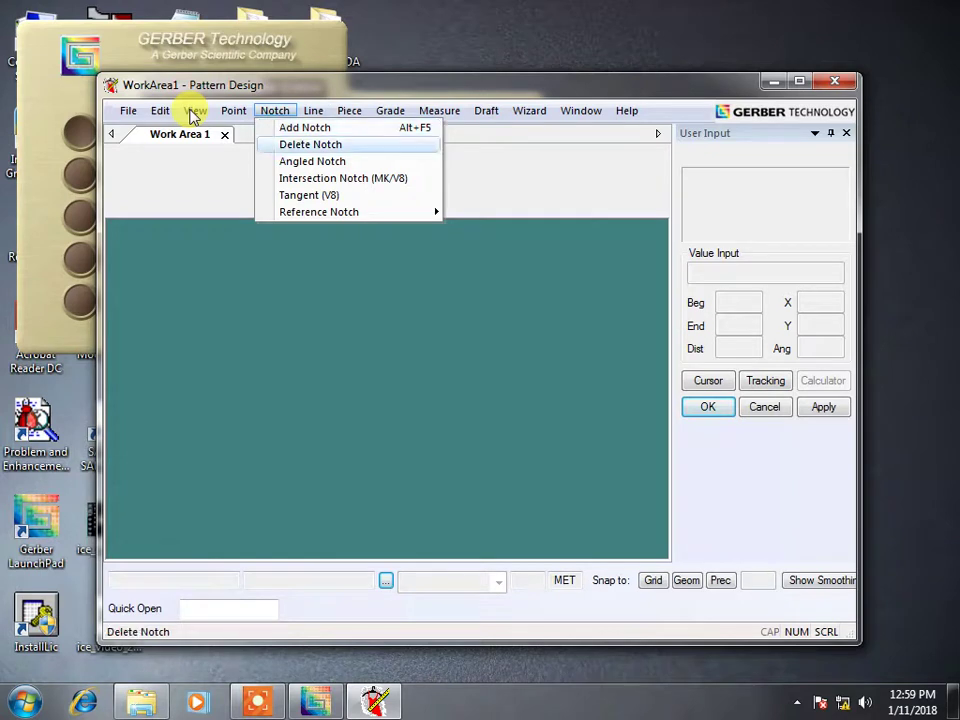
key("Down")
key("Down")
key("Down")
key("Down")
key("Right")
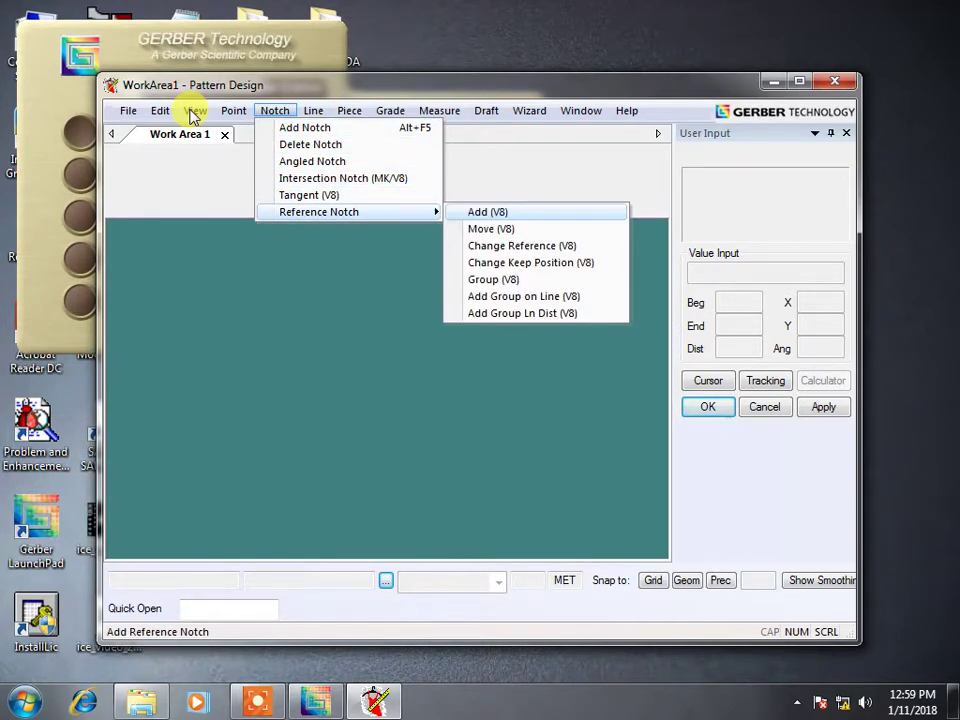
key("Left")
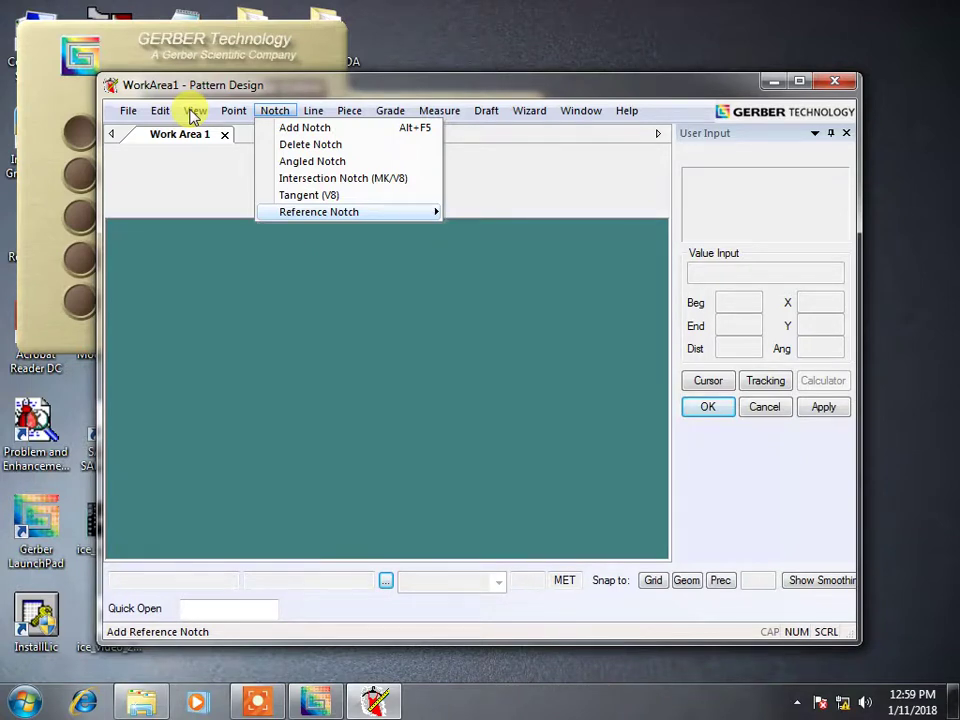
key("Right")
key("Left")
key("Up")
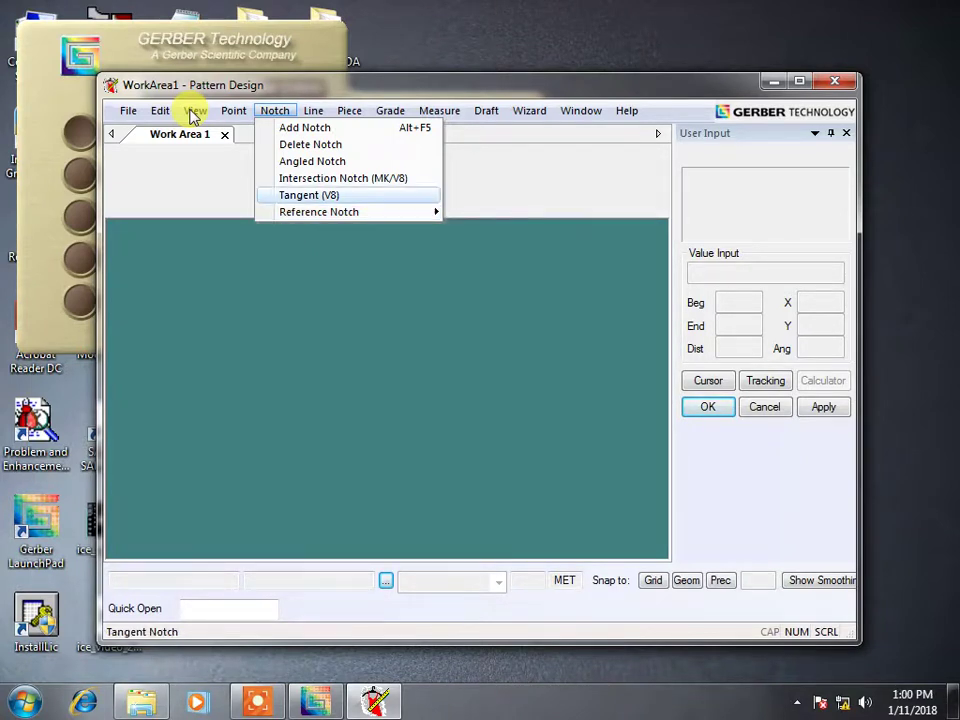
Examine the Create Line options, from Digitized and 2 Point through Offset Even and Mirror to Divide Angle.
key("Right")
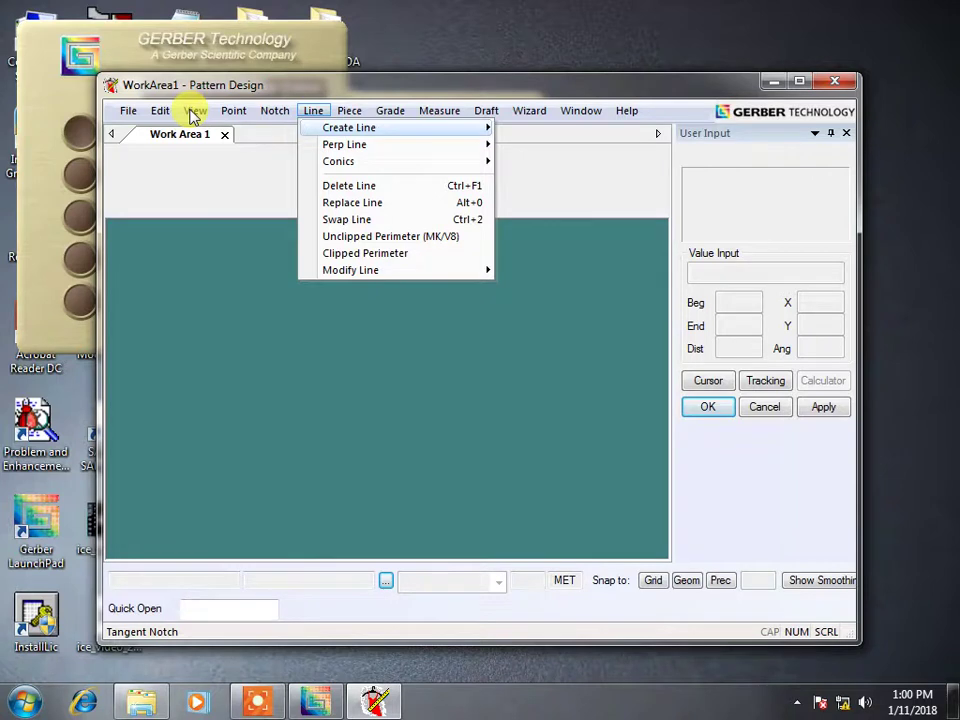
key("Down")
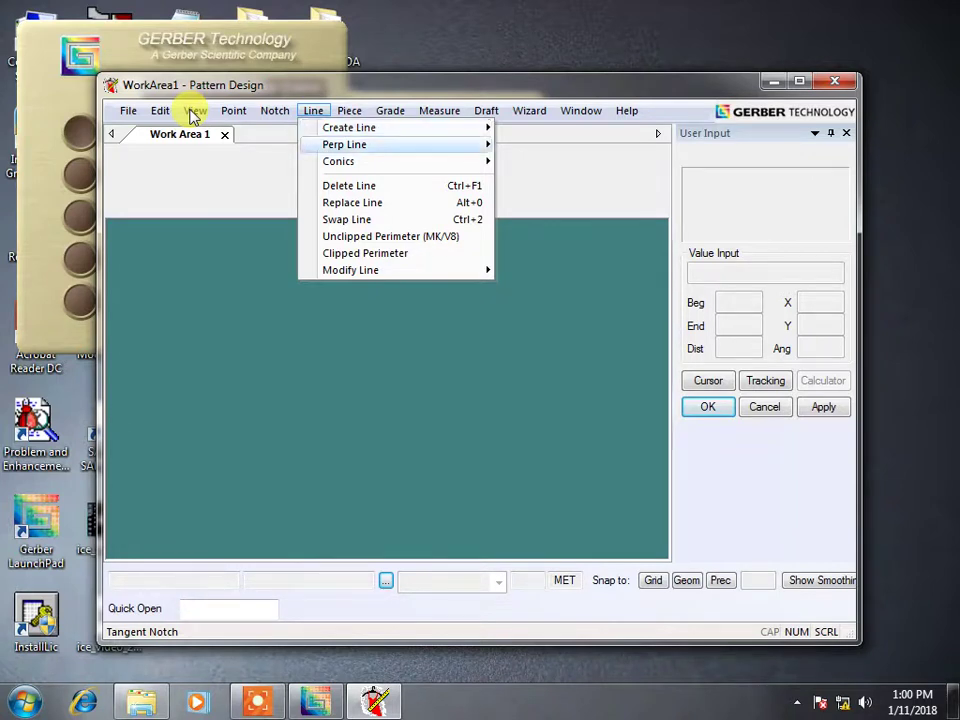
key("Up")
key("Right")
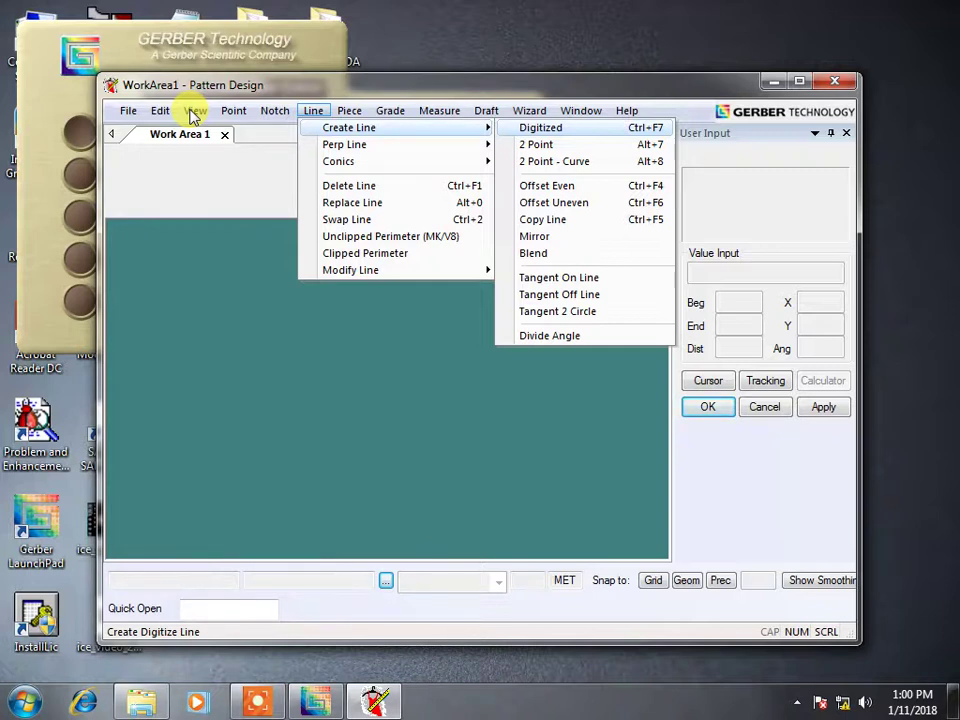
key("Left")
Examine the perpendicular line options, from Perp On Line to Perp 2 Points, and the Conics options for circles and ovals.
key("Down")
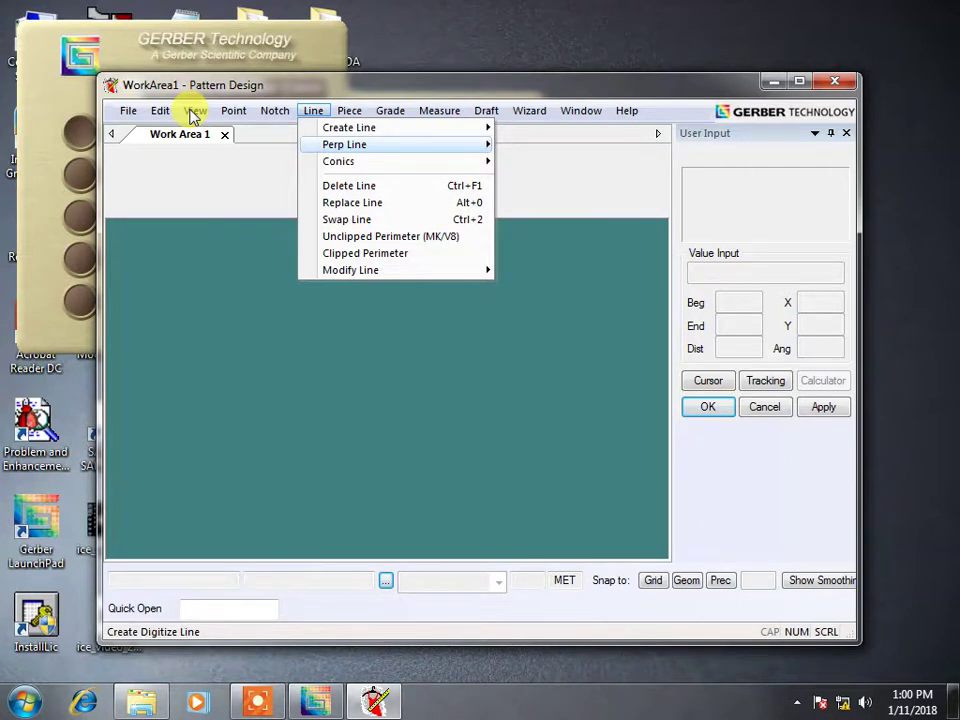
key("Right")
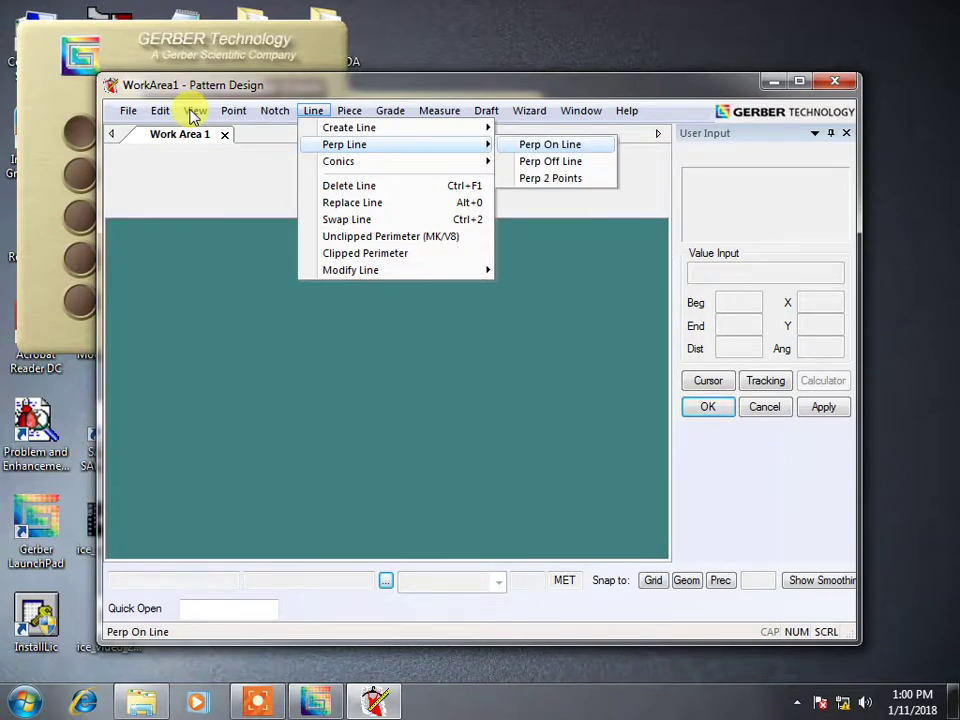
key("Down")
key("Down")
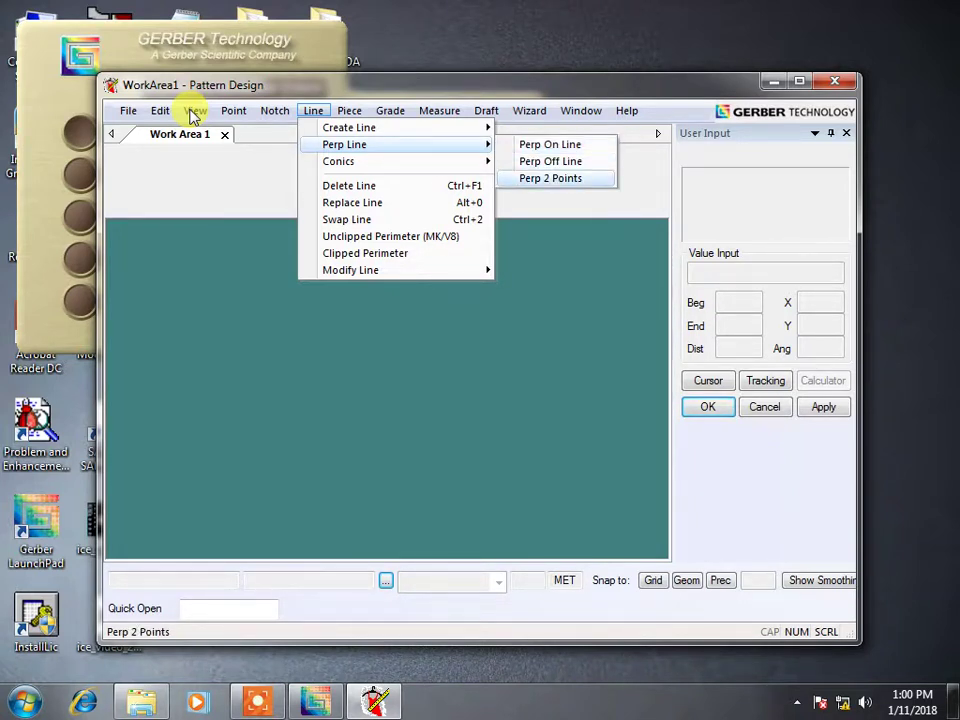
key("Left")
key("Down")
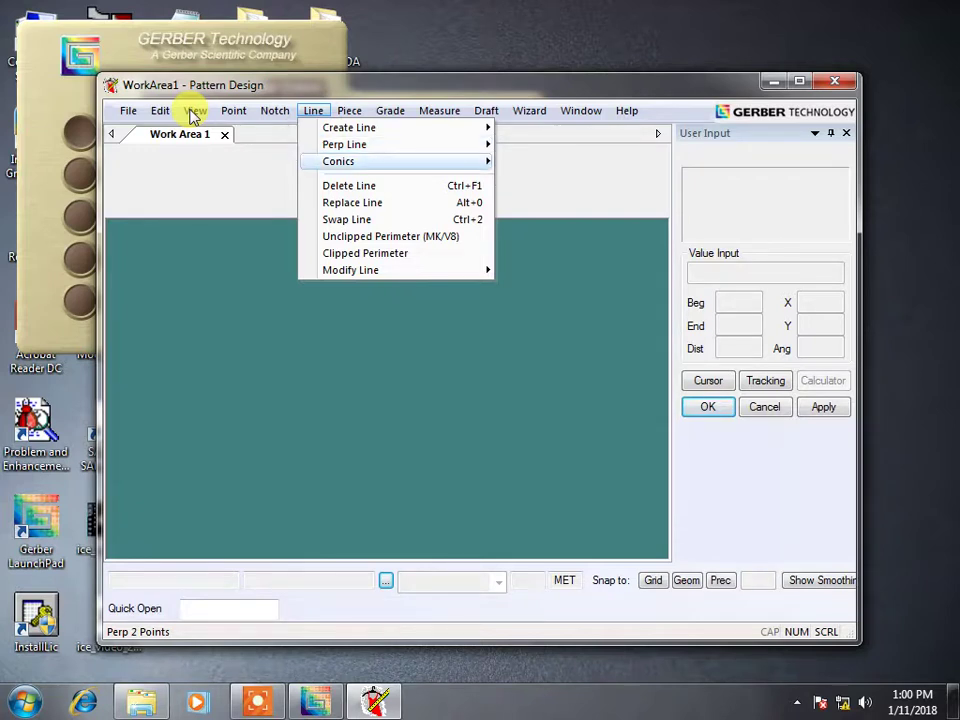
key("Right")
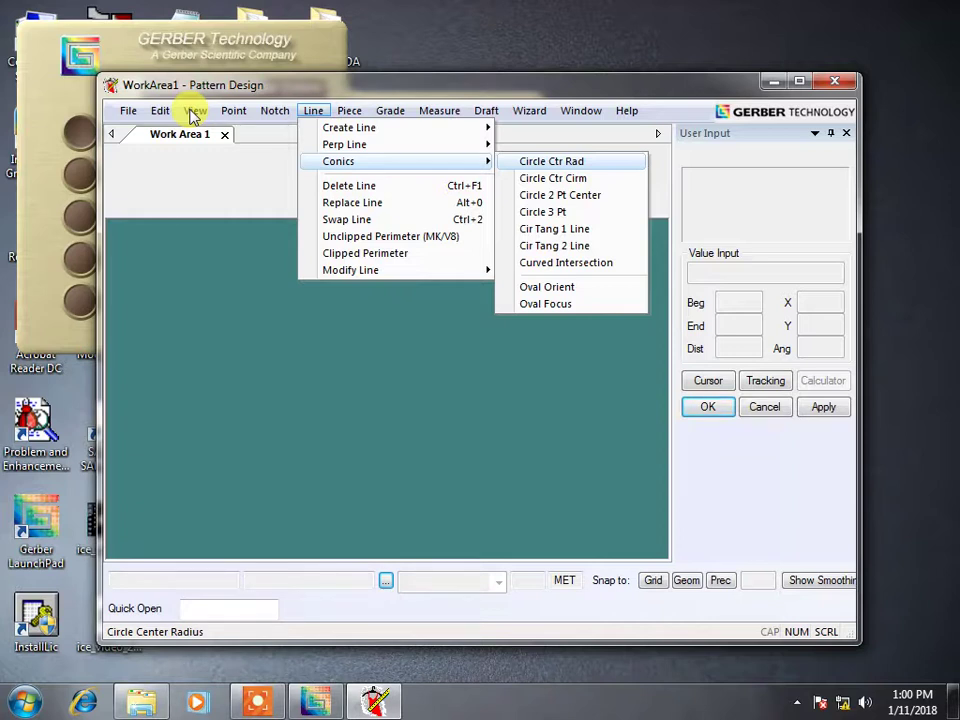
key("Left")
Examine the line commands from Delete Line, Replace Line and Swap Line to Unclipped Perimeter and Clipped Perimeter.
key("Down")
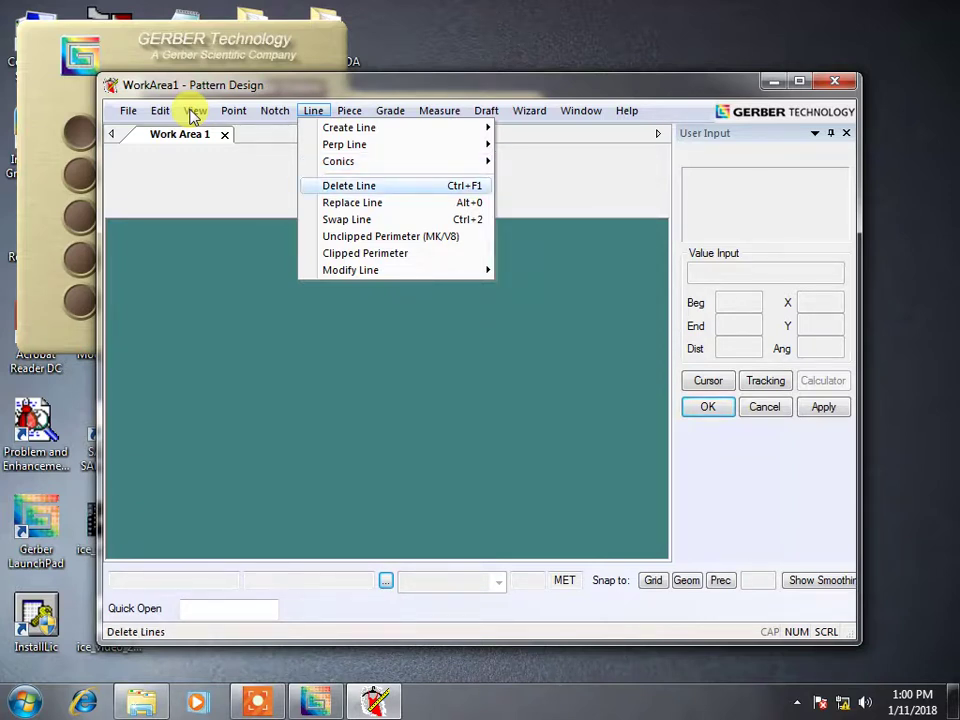
key("Down")
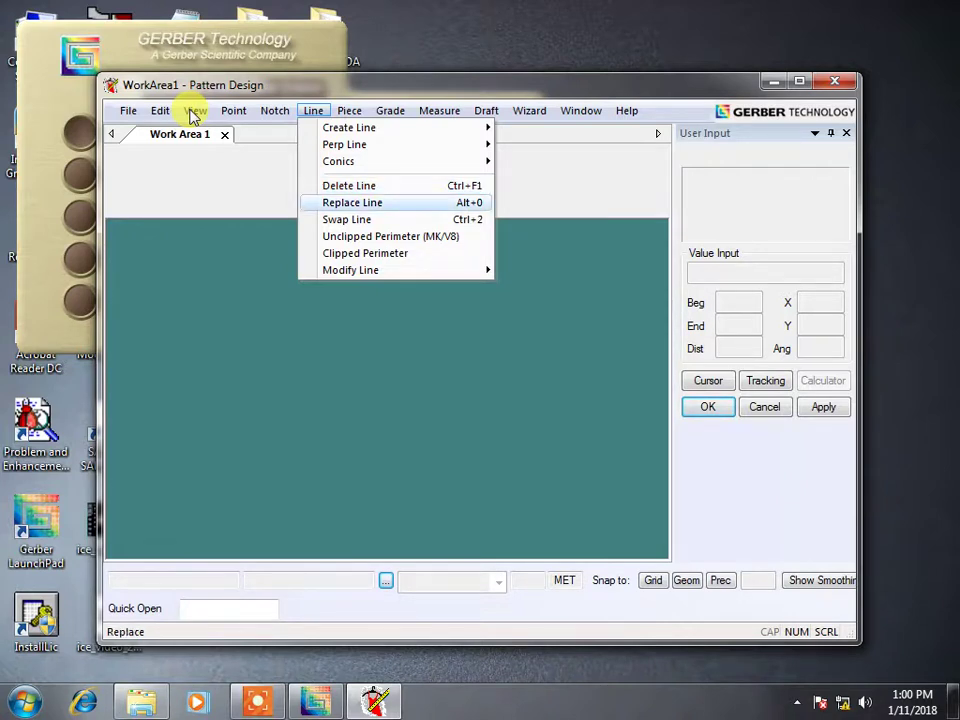
key("Down")
key("Down")
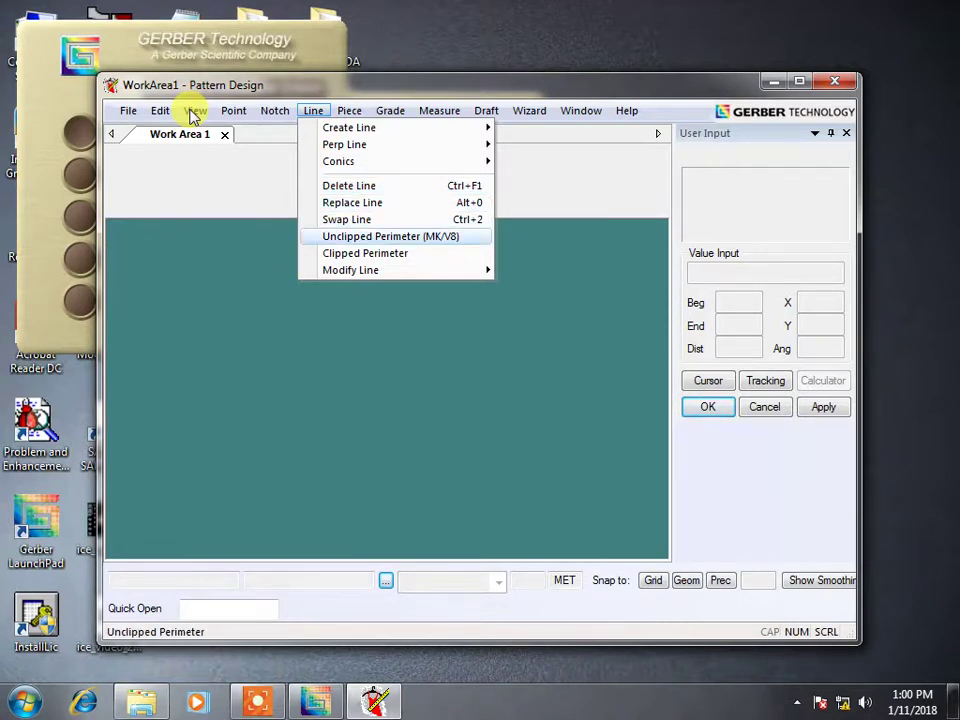
key("Down")
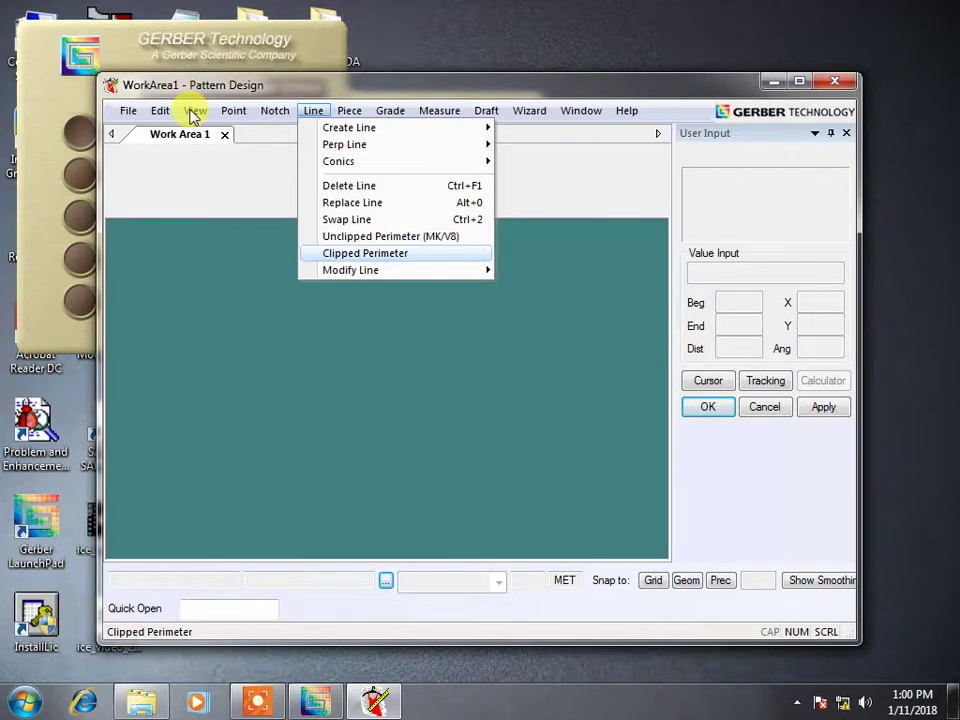
Examine the Modify Line options for moving and rotating, from Move Offset through Make Parallel to Set and Rotate.
key("Down")
key("Right")
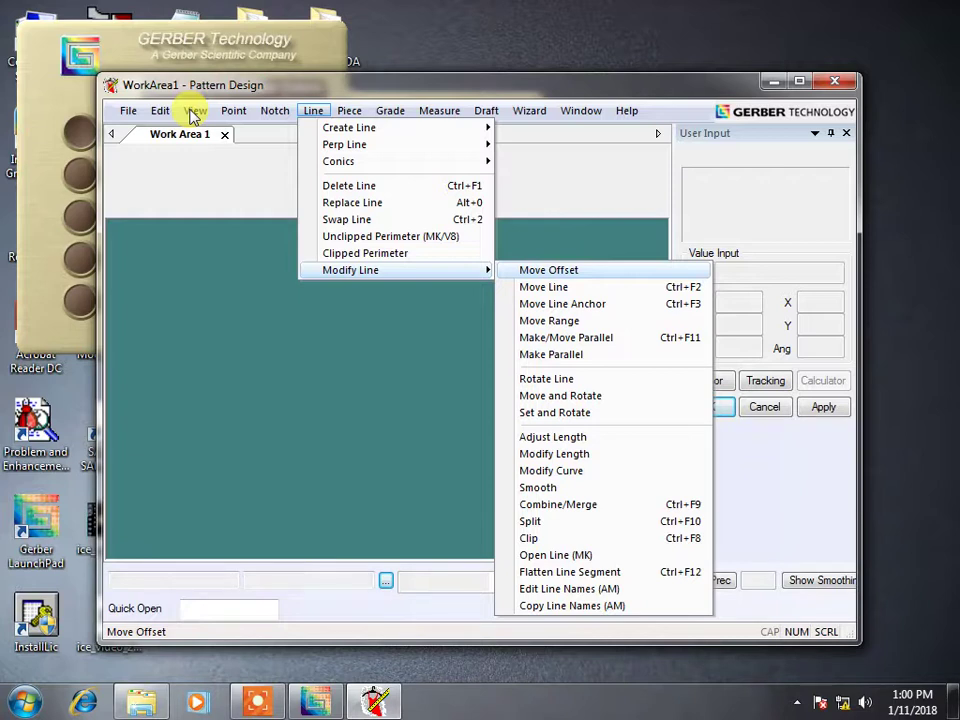
key("Down")
key("Down")
key("Down")
key("Down")
key("Down")
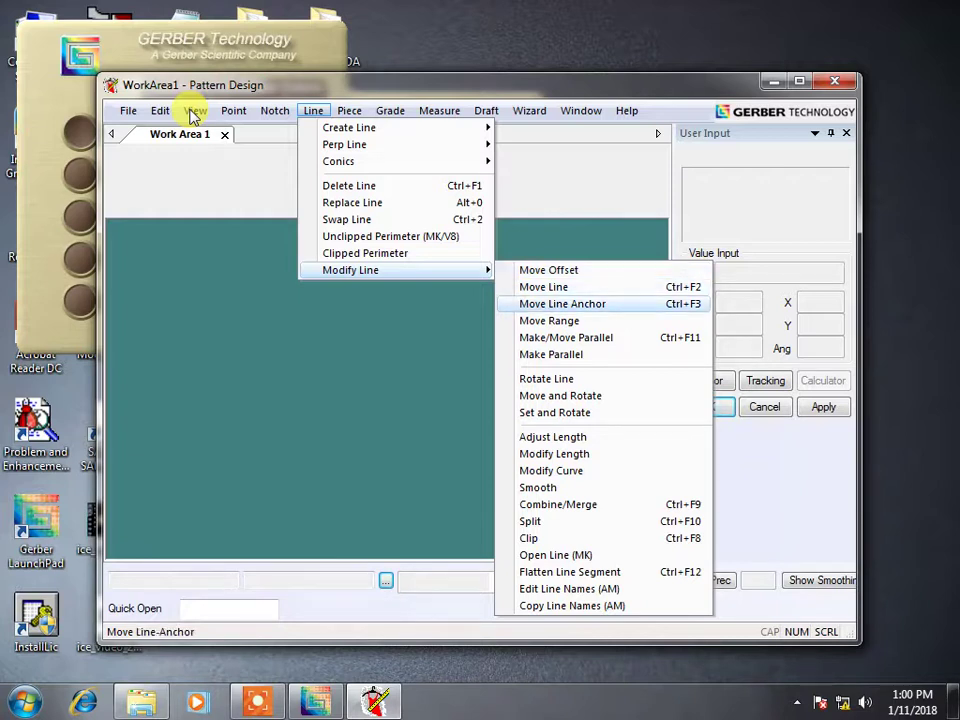
key("Down")
key("Down")
key("Down")
key("Down")
key("Down")
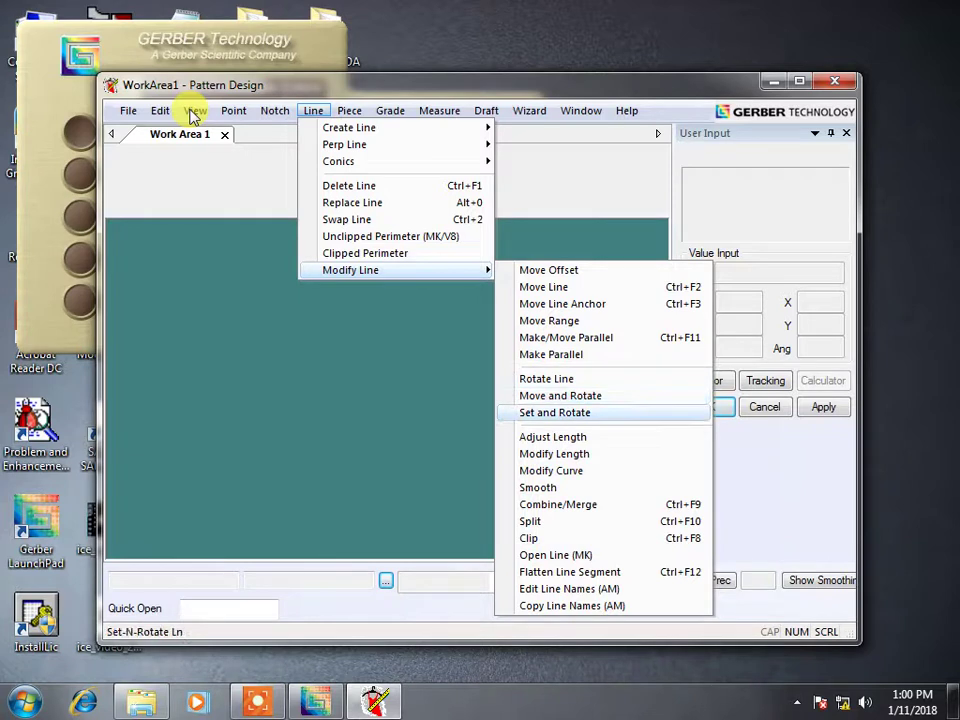
Examine the remaining Modify Line options, from Adjust Length through Combine/Merge and Flatten Line Segment to Copy Line Names.
key("Down")
key("Down")
key("Down")
key("Down")
key("Down")
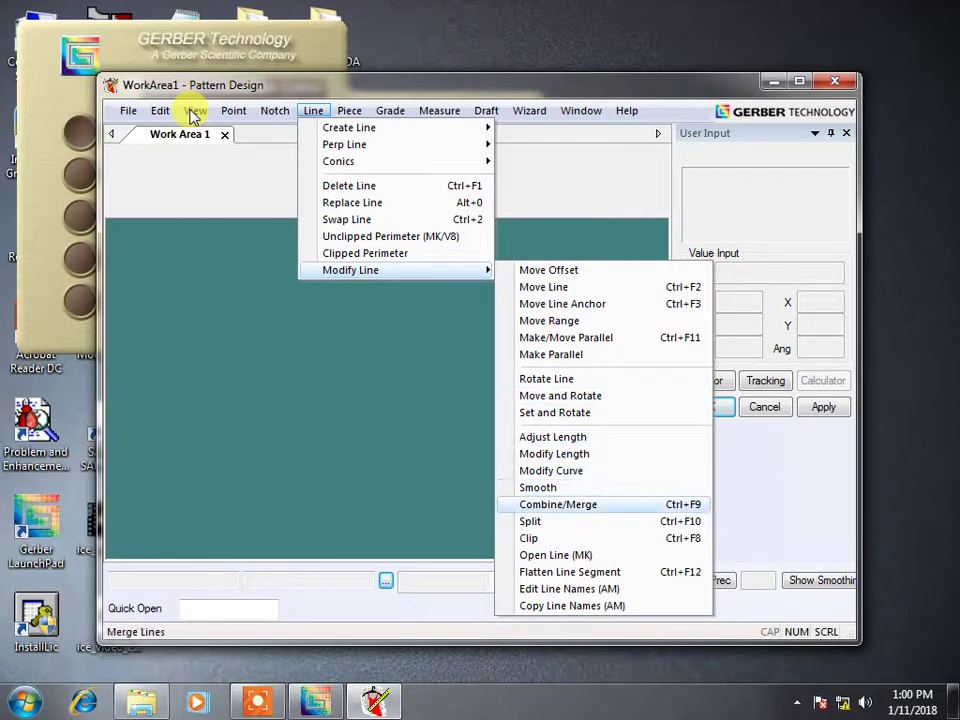
key("Down")
key("Down")
key("Down")
key("Down")
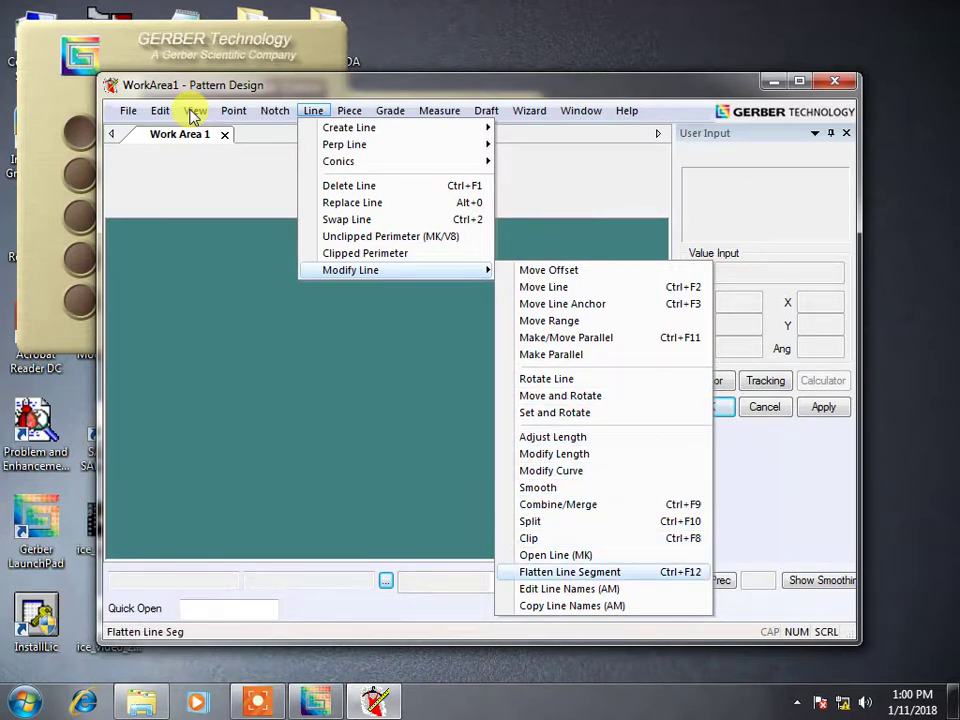
key("Left")
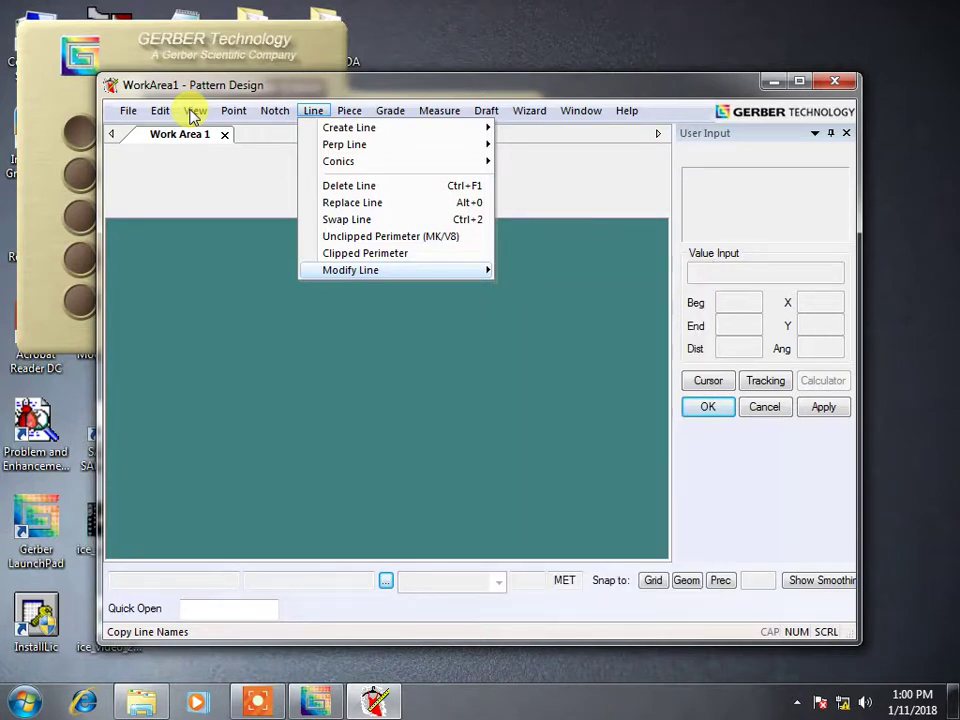
key("Up")
Examine the Create Piece options, from Rectangle to Altered Size, and the Pleats options.
key("Right")
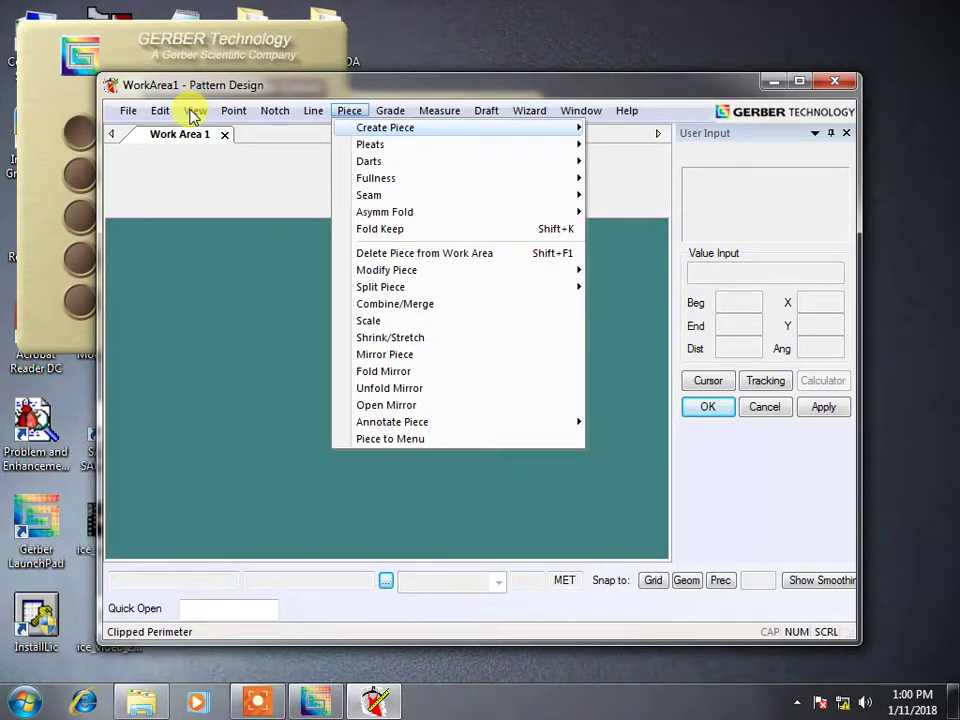
key("Down")
key("Up")
key("Right")
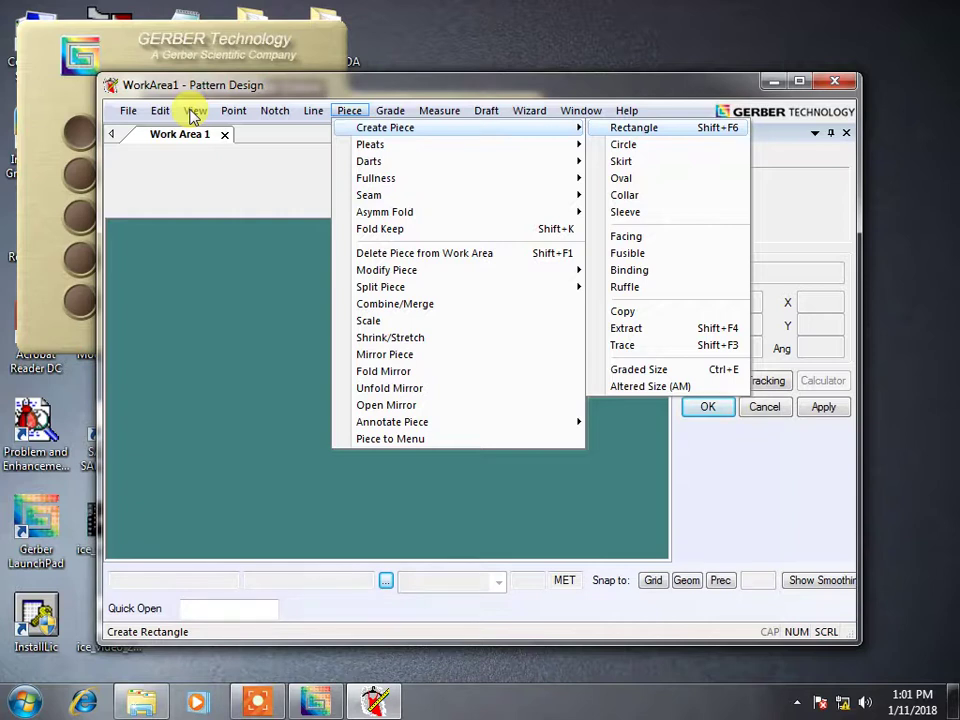
key("Left")
key("Down")
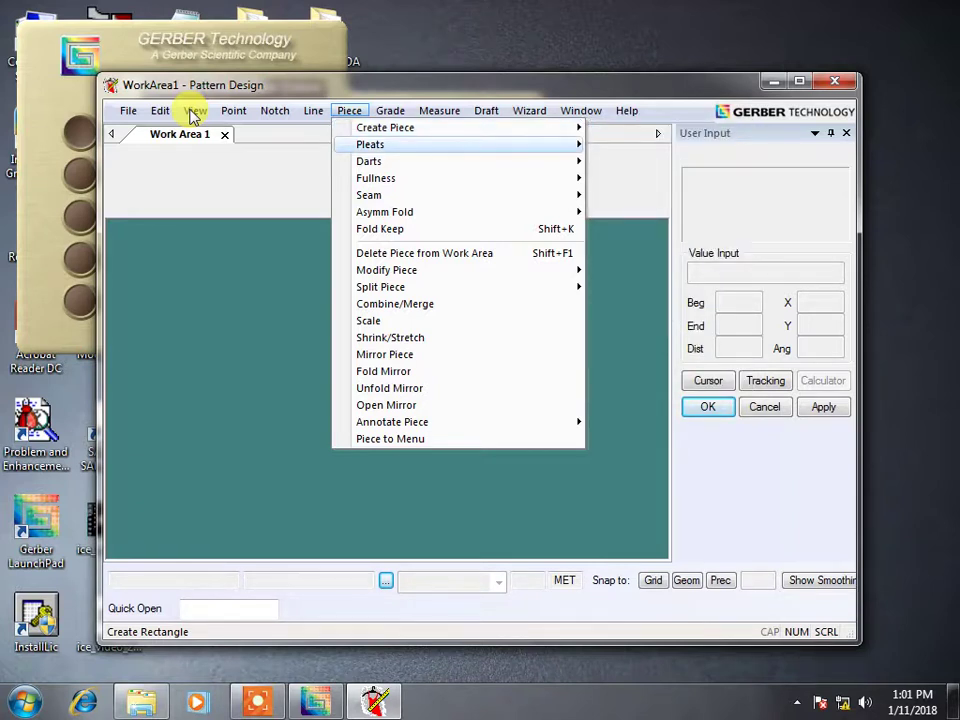
key("Right")
key("Left")
Examine the Darts options, from Rotate to Convert to Dart, and the Fullness options up to Parallel Slash n Spread.
key("Down")
key("Right")
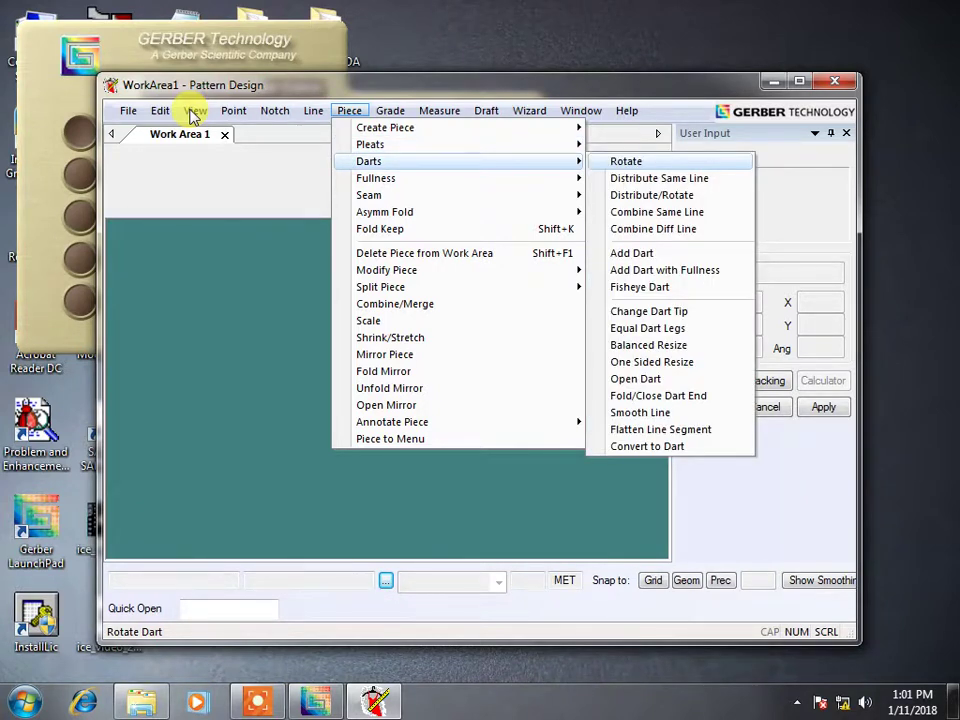
key("Left")
key("Down")
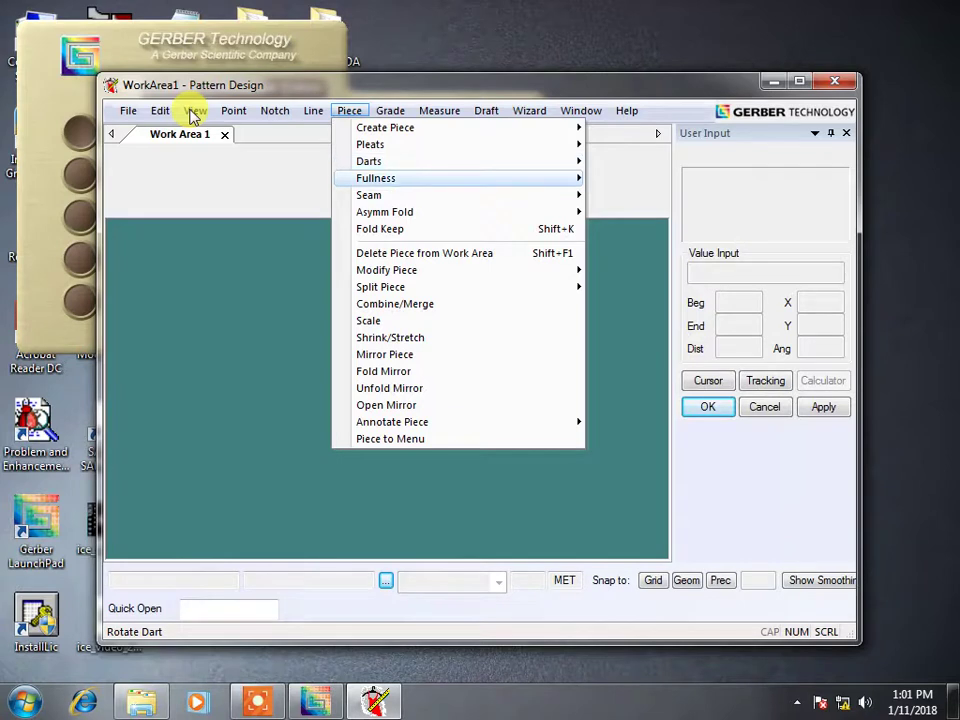
key("Right")
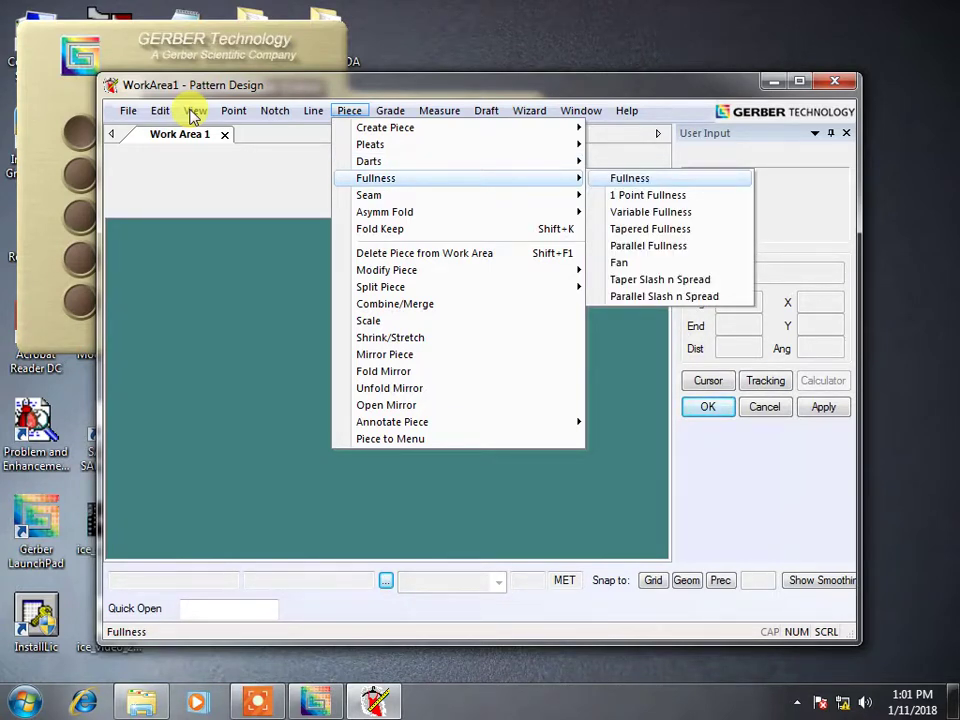
key("Left")
Examine the Seam options, from Define/Add Seam to Manual/Sever Corner, and the Asymm Fold options from Line Fold to Unfold Keep.
key("Down")
key("Right")
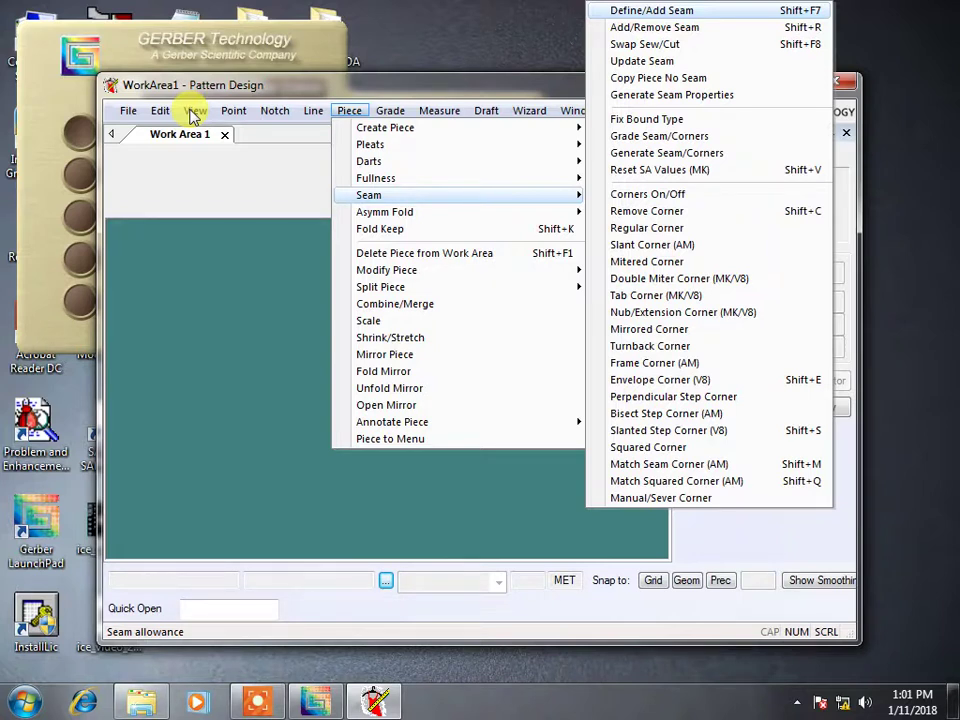
key("Left")
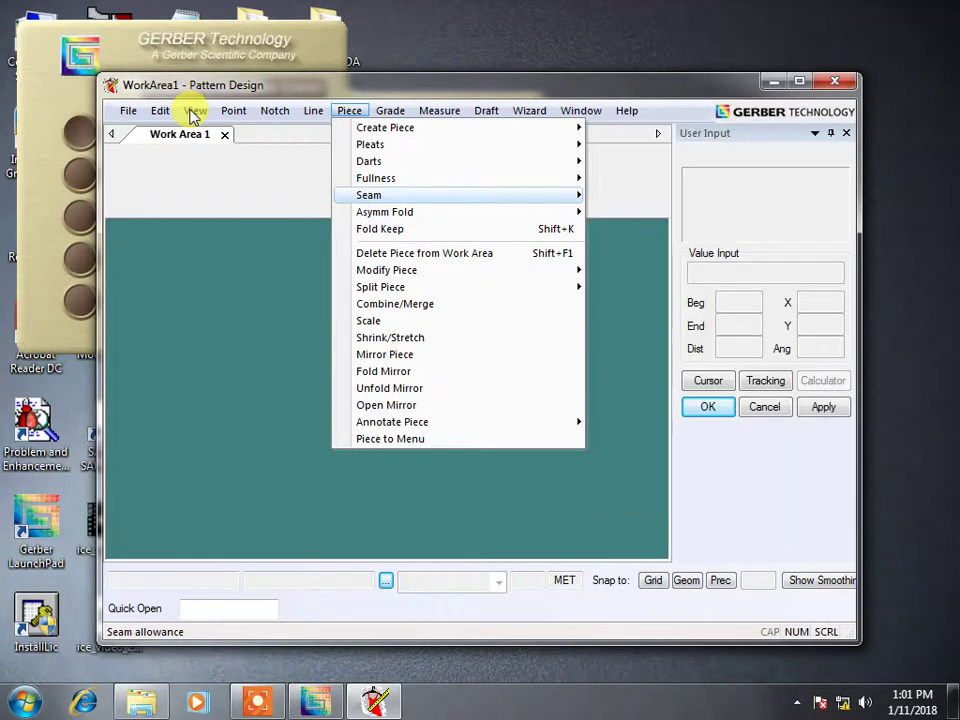
key("Down")
key("Right")
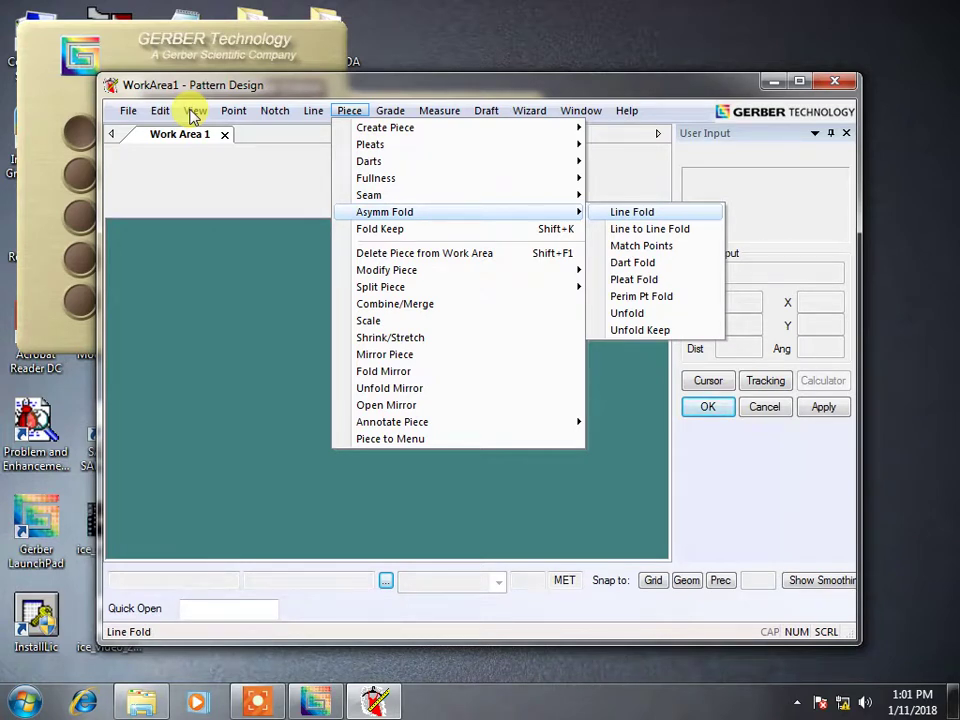
key("Left")
Examine Fold Keep, the Modify Piece options from Move Piece to Anchor/Unanchor, and the Split Piece options up to Split Diagonal Right.
key("Down")
key("Right")
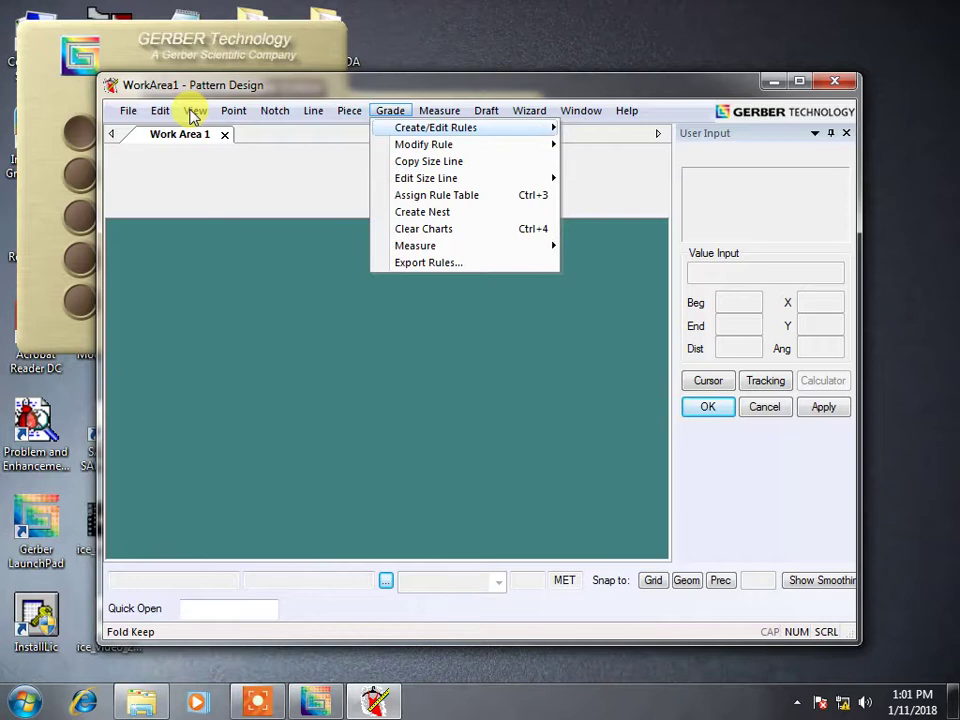
key("Left")
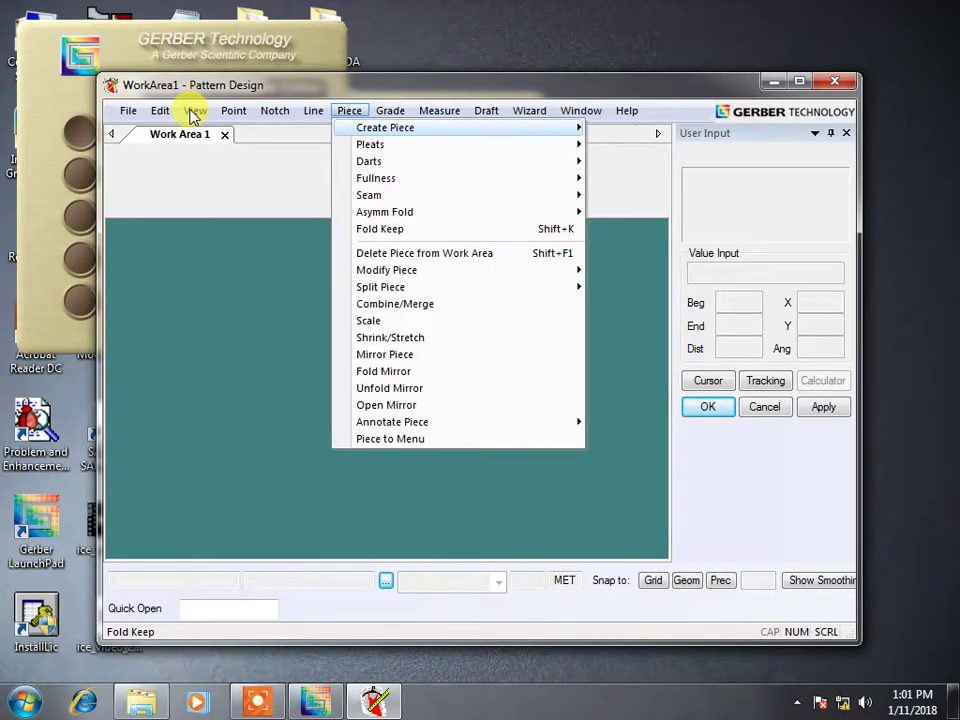
key("Down")
key("Down")
key("Down")
key("Down")
key("Down")
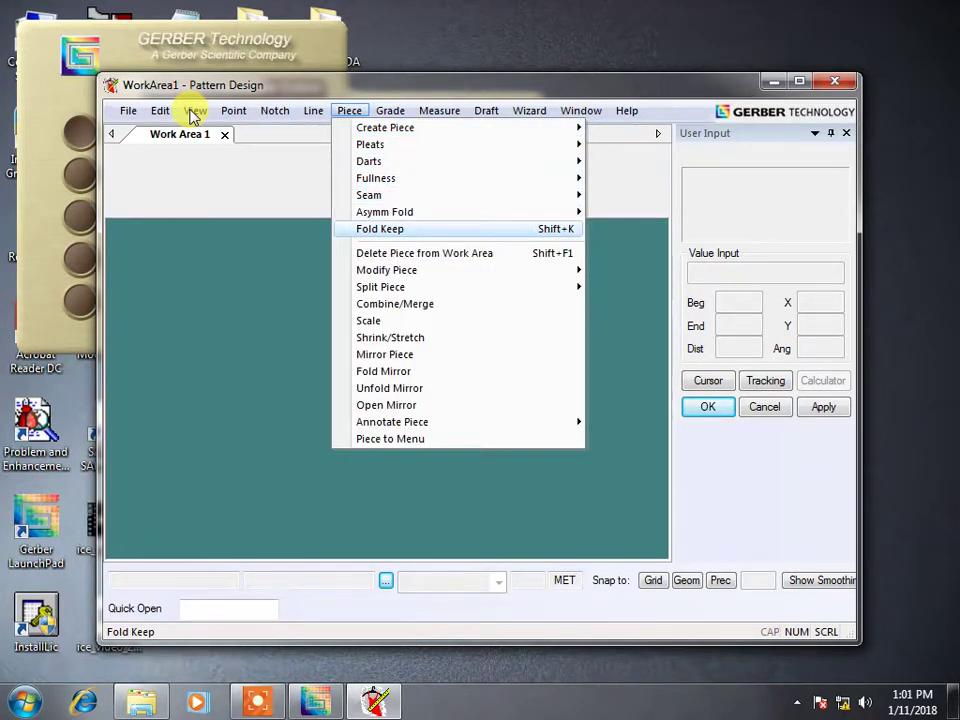
key("Down")
key("Down")
key("Right")
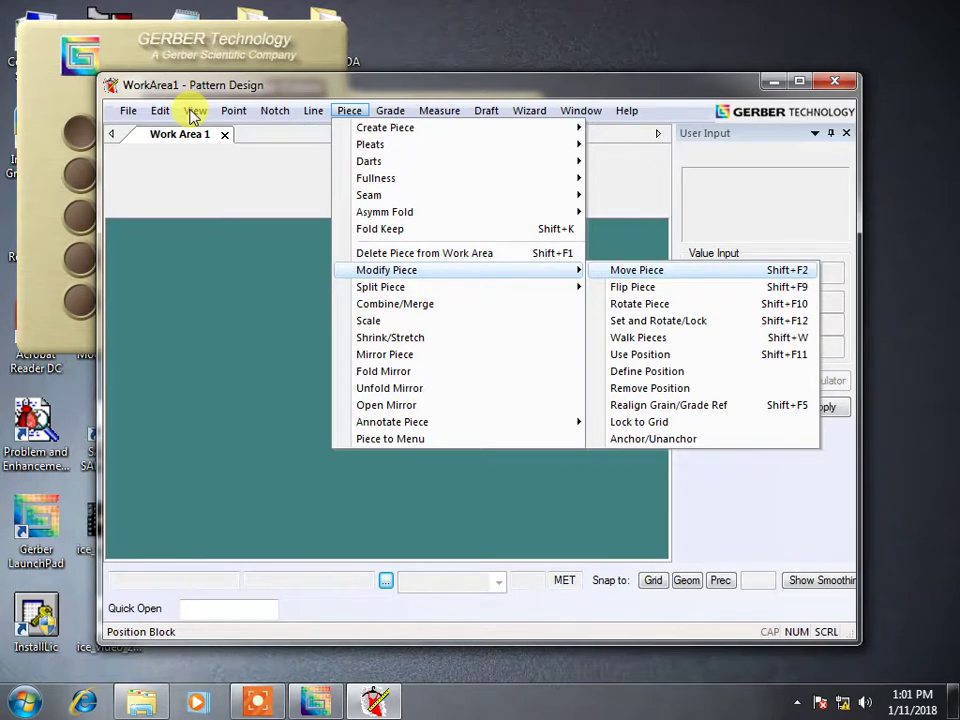
key("Left")
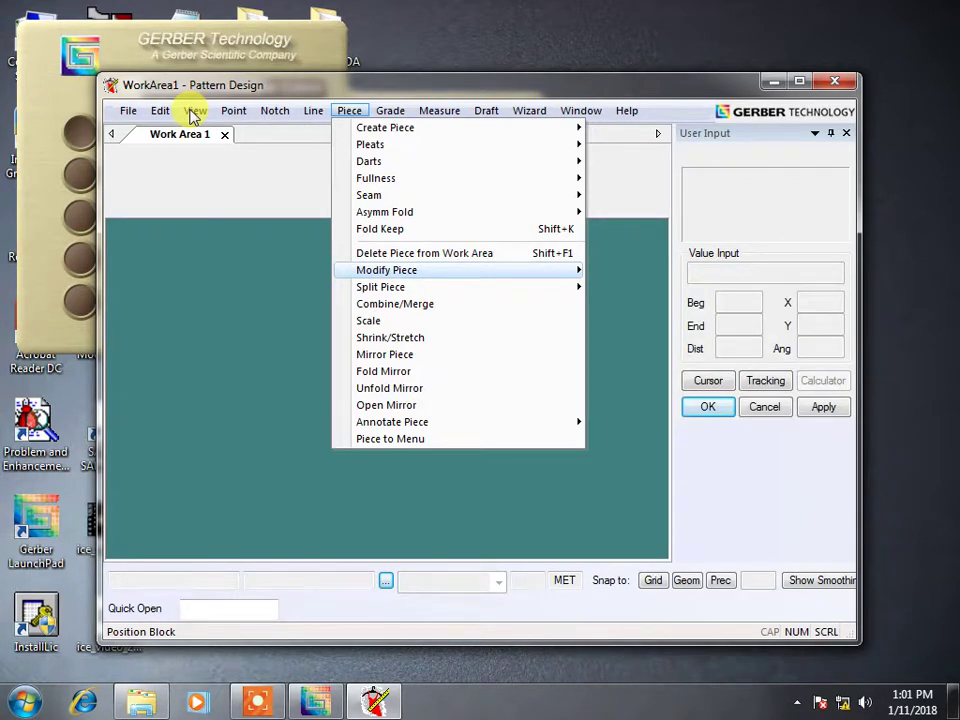
key("Down")
key("Right")
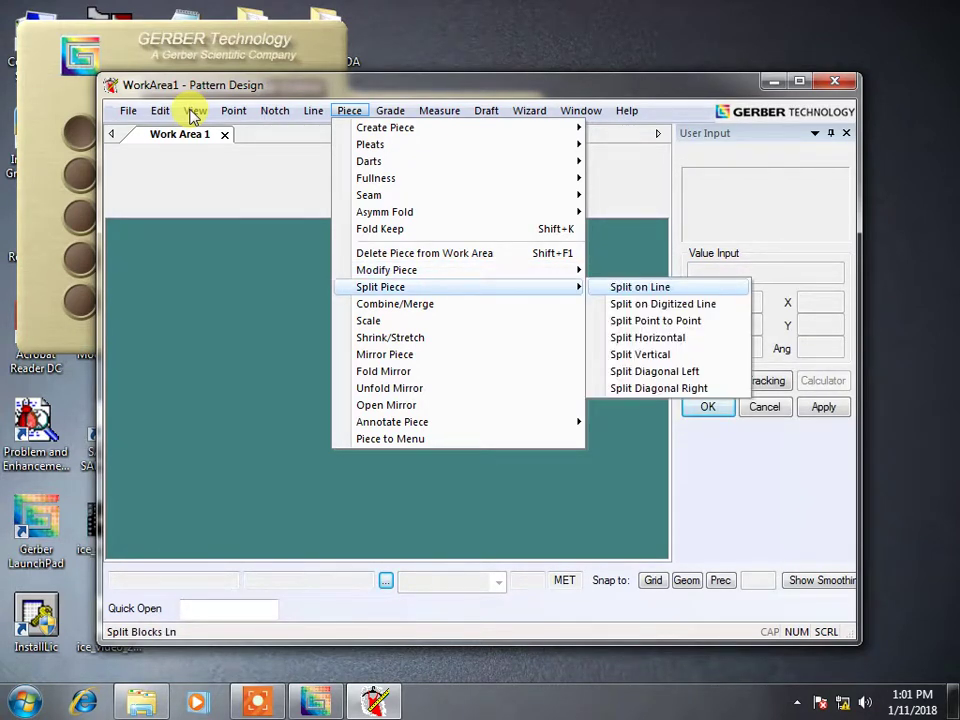
key("Left")
Examine the piece commands from Combine/Merge and Scale to Open Mirror, plus the Add, Delete and Edit Annotation options.
key("Down")
key("Down")
key("Down")
key("Down")
key("Down")
key("Down")
key("Down")
key("Down")
key("Right")
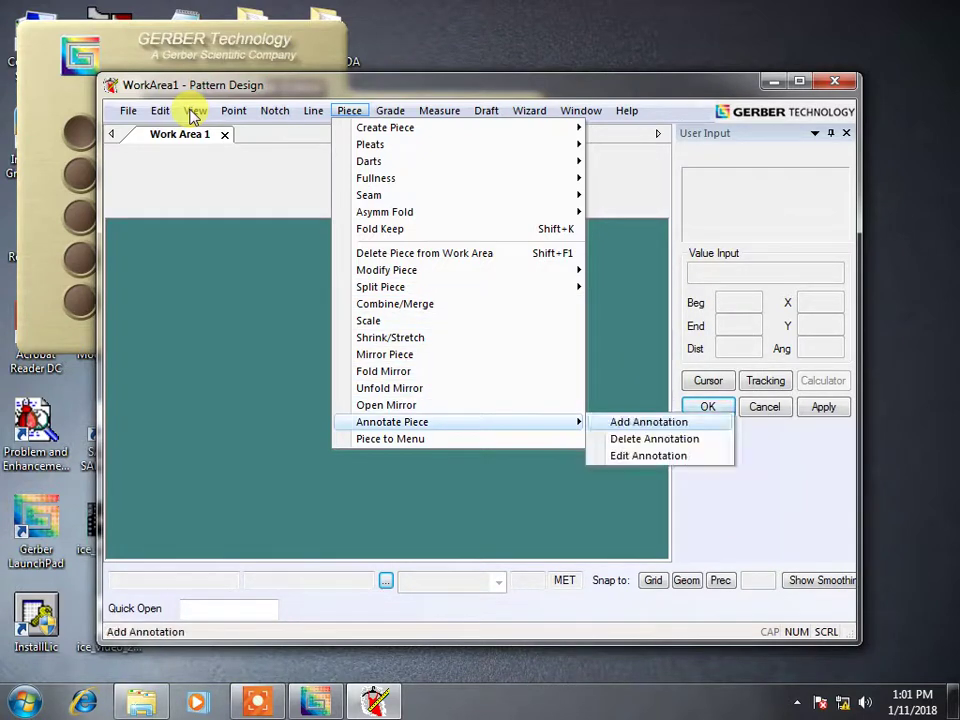
key("Left")
key("Right")
key("Left")
key("Up")
key("Up")
Examine the grading Create/Edit Rules options, from Edit Delta and Create Delta through Keep Angle Apex to Smooth Grade.
key("Right")
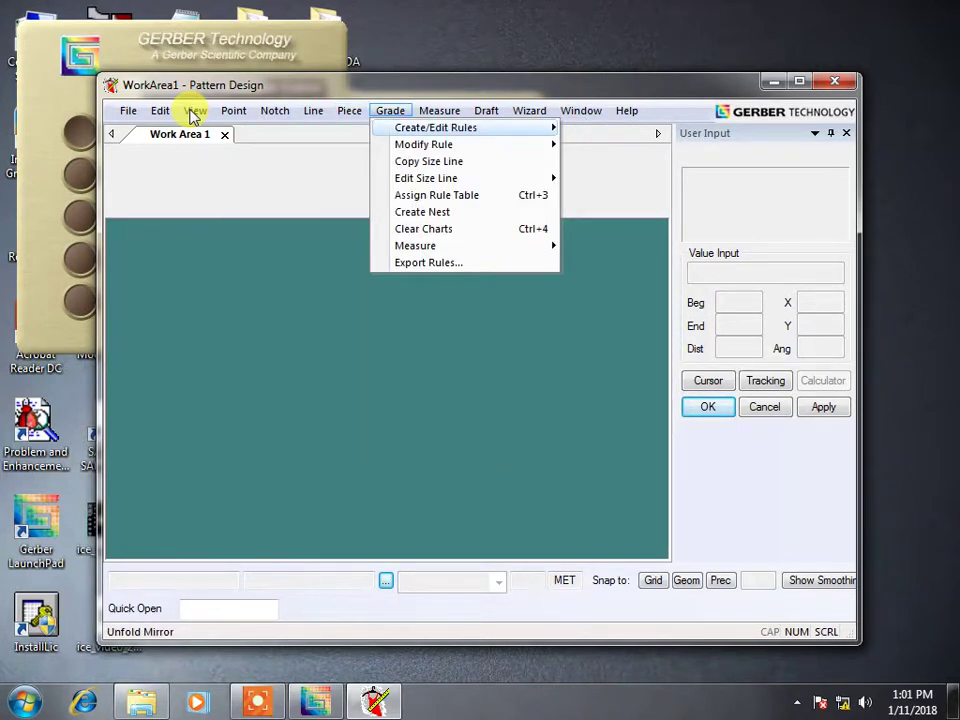
key("Down")
key("Up")
key("Right")
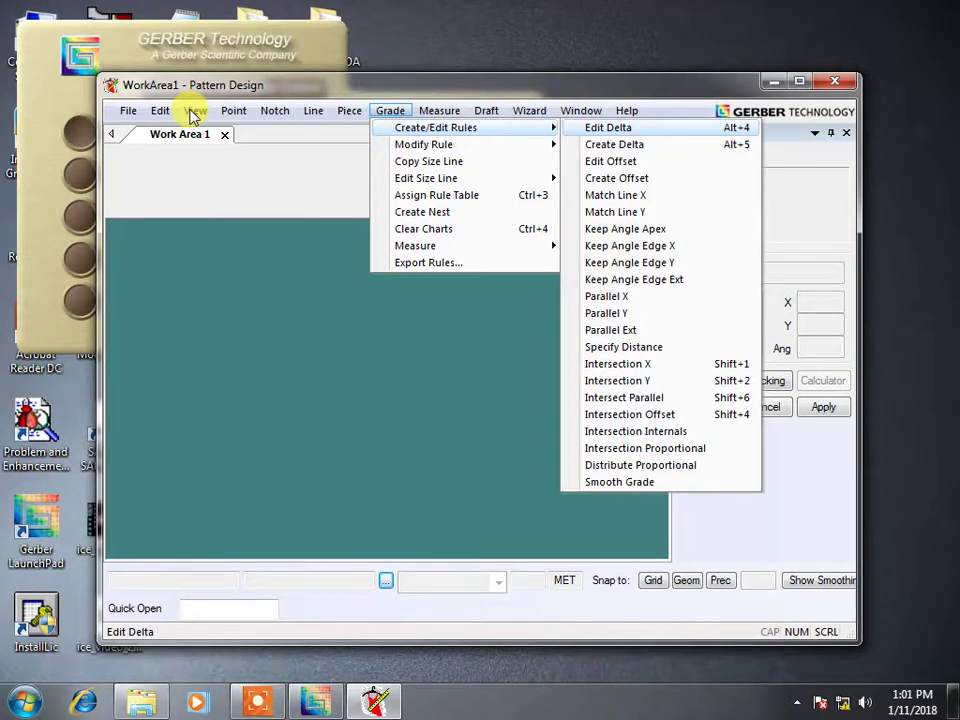
key("Down")
key("Down")
key("Down")
key("Down")
key("Down")
key("Down")
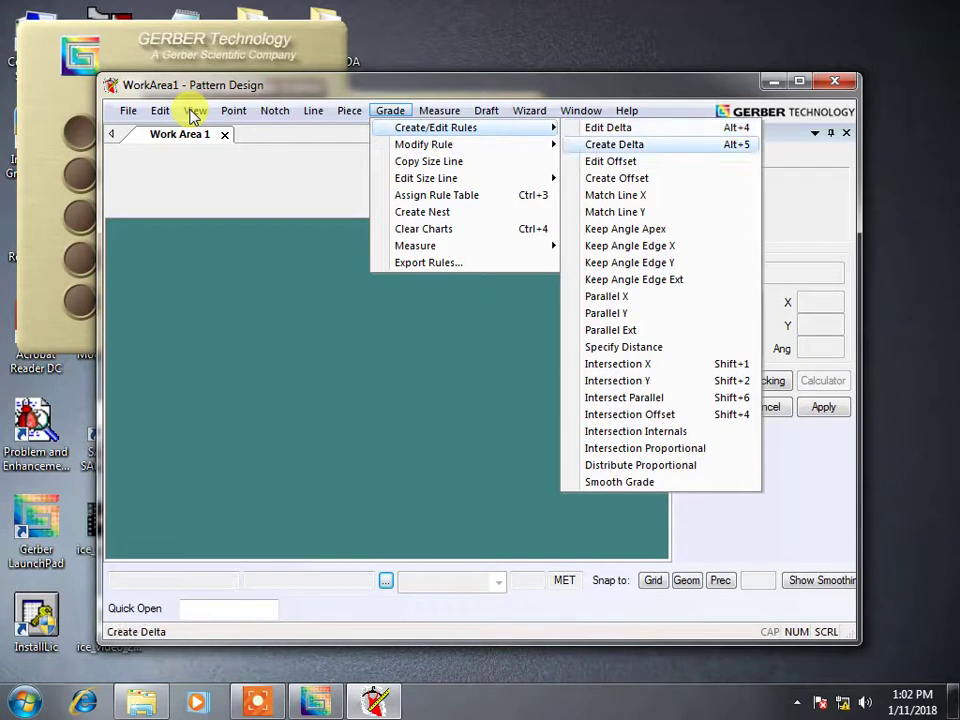
key("Left")
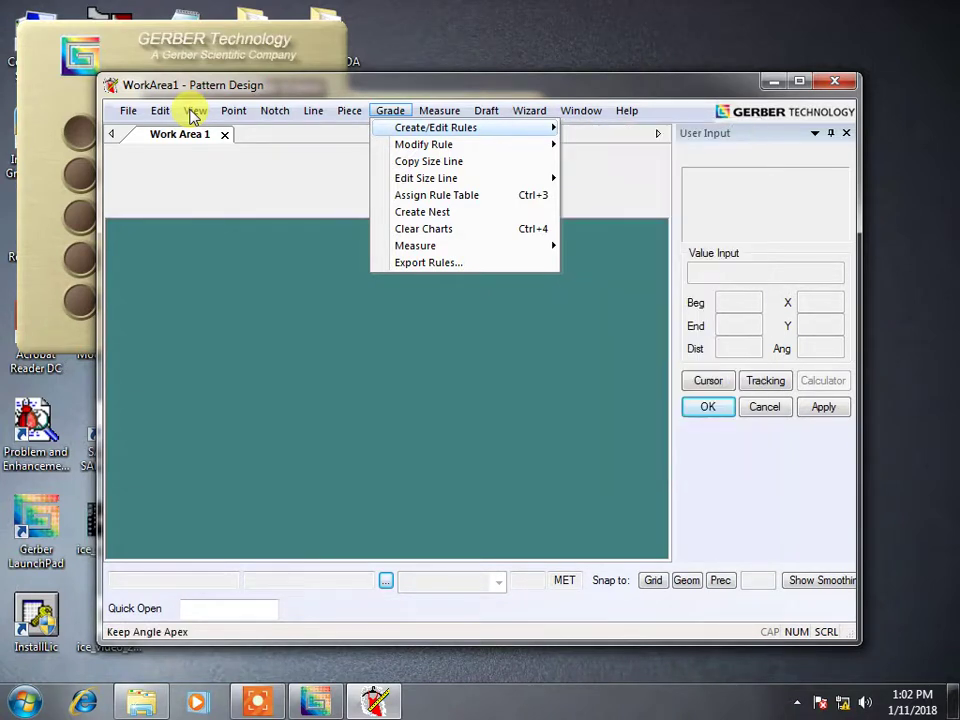
Examine the Modify Rule options, Copy Size Line, and the Edit Size Line options from Change Base Size to Rename Size.
key("Down")
key("Right")
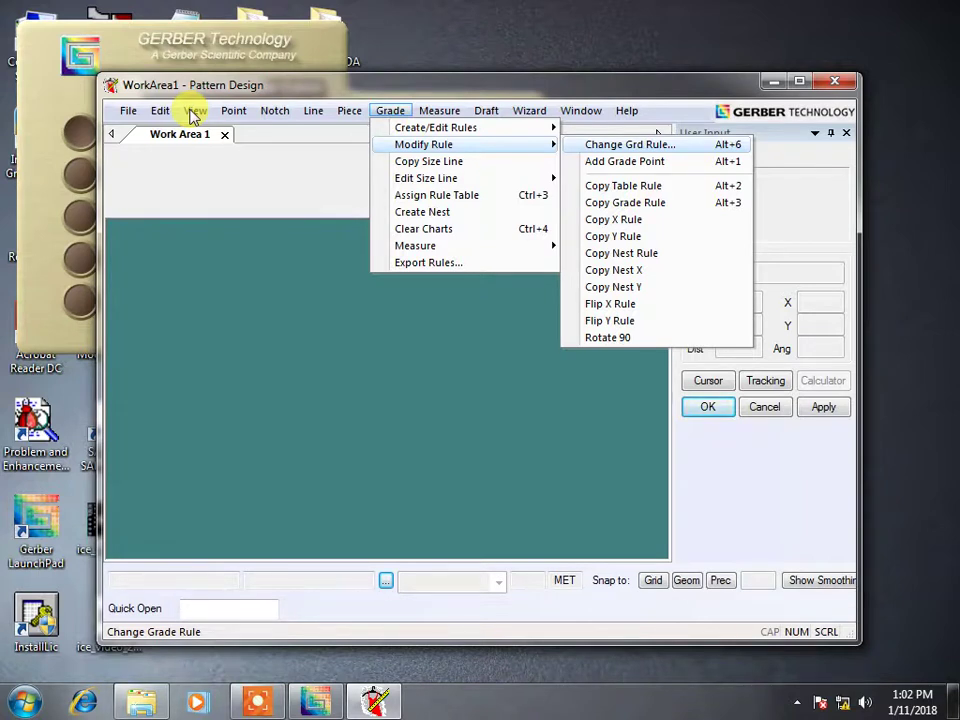
key("Left")
key("Down")
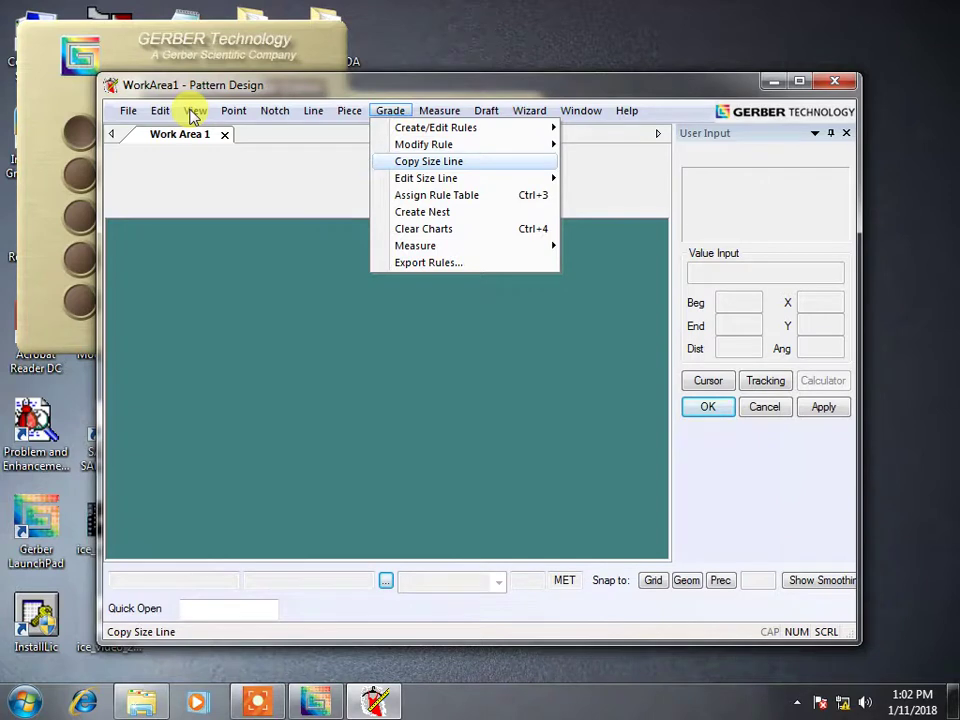
key("Down")
key("Right")
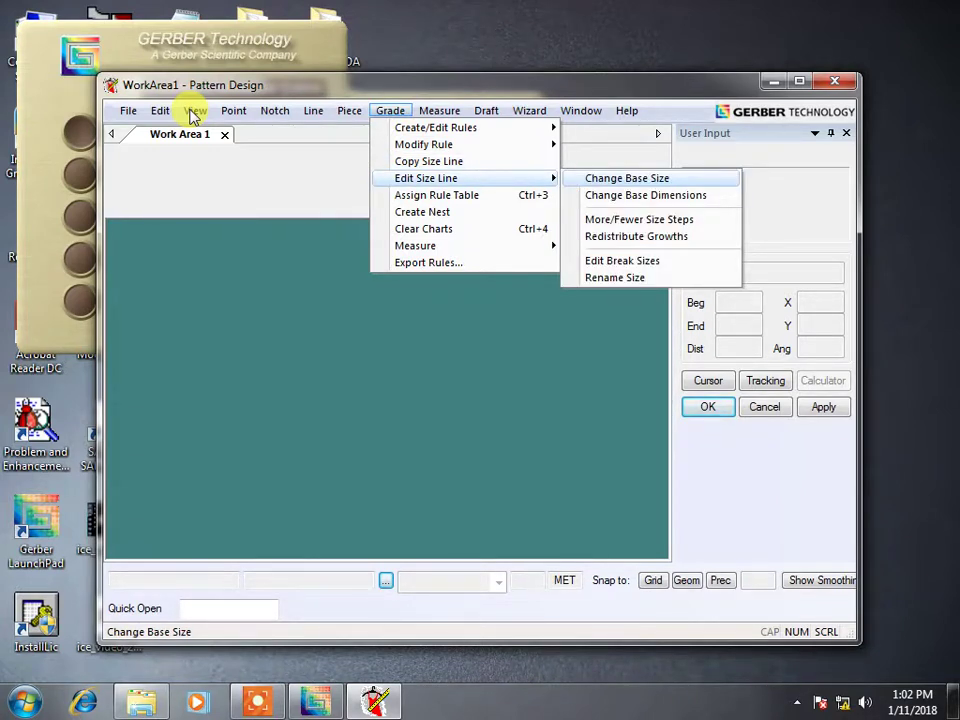
key("Left")
Examine the grading commands Assign Rule Table, Create Nest and Clear Charts, plus the grade Measure options.
key("Down")
key("Down")
key("Down")
key("Down")
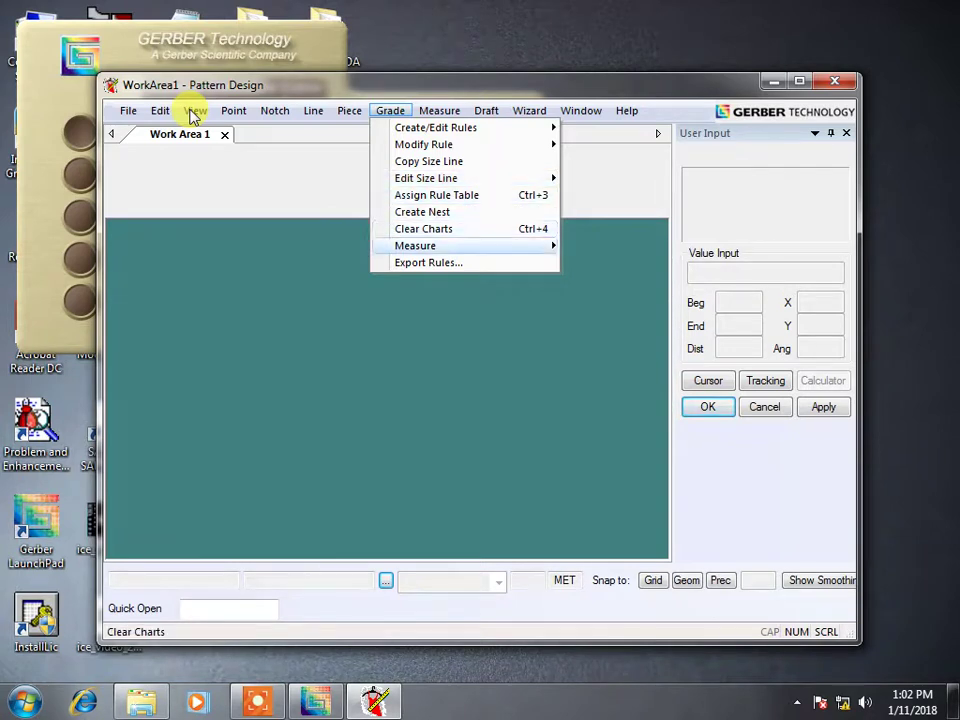
key("Right")
key("Left")
key("Right")
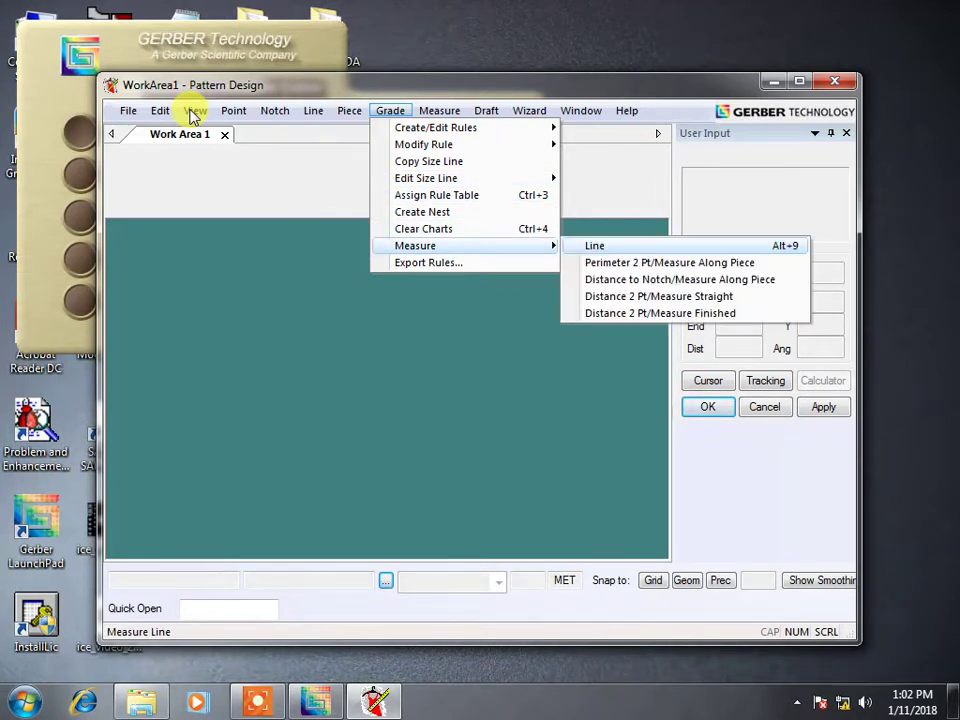
key("Left")
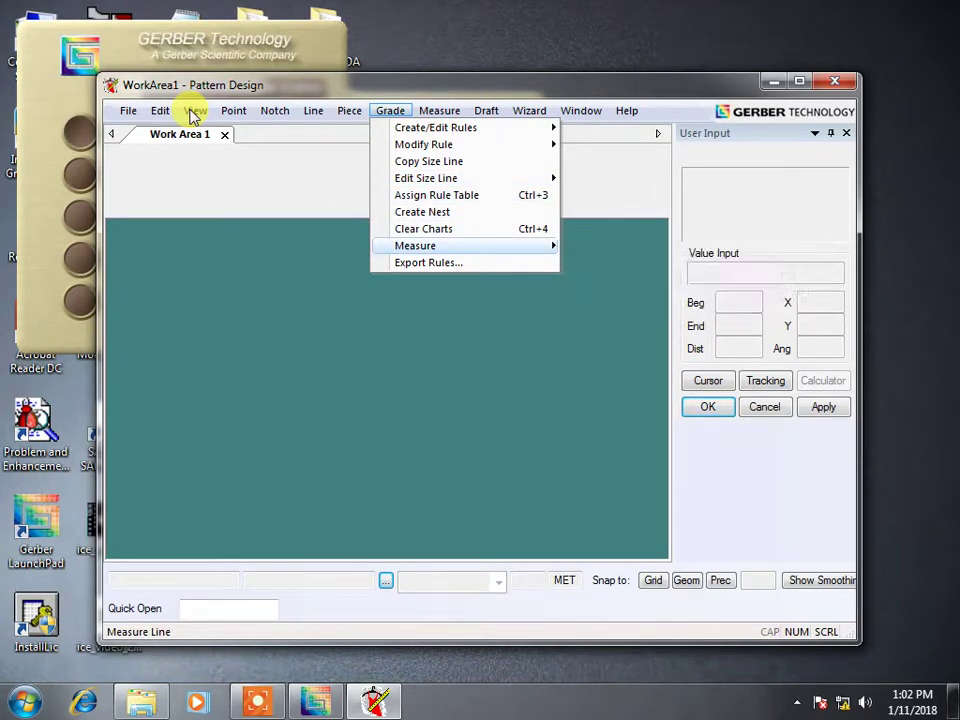
key("Up")
Examine the measuring commands, from Line Length and Distance 2 Line through Piece Area and Angle to Hide/Show Measurements.
key("Right")
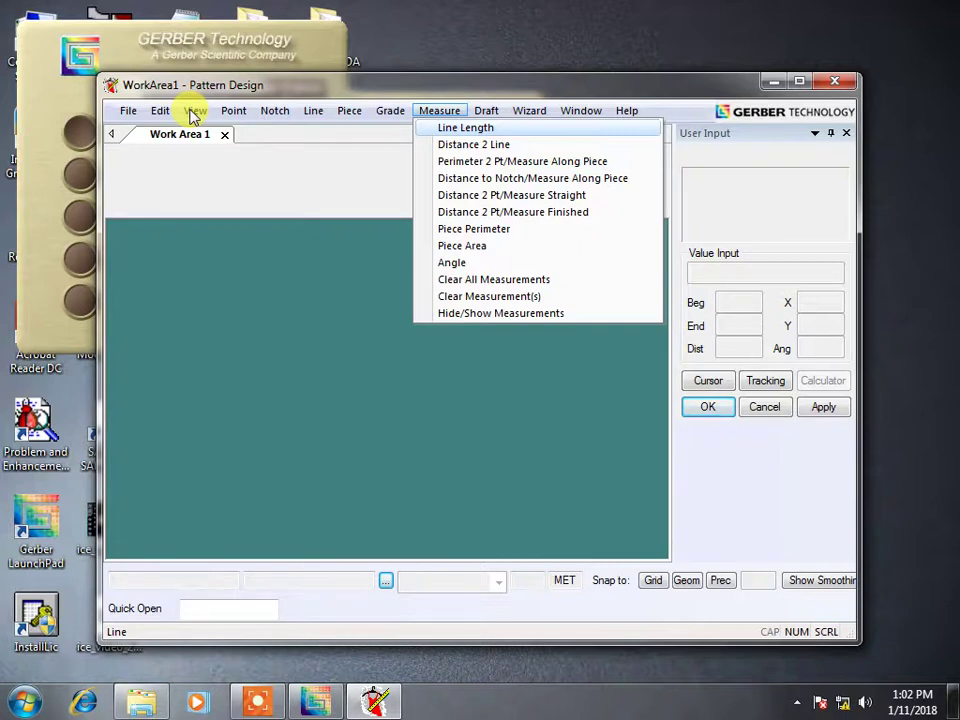
key("Down")
key("Down")
key("Down")
key("Down")
key("Down")
key("Down")
key("Down")
key("Down")
key("Down")
key("Down")
key("Down")
Examine the drafting commands from Sketch to Stream Sketch, plus the Mens garment wizards from Mens Shirt to Mens Vest.
key("Right")
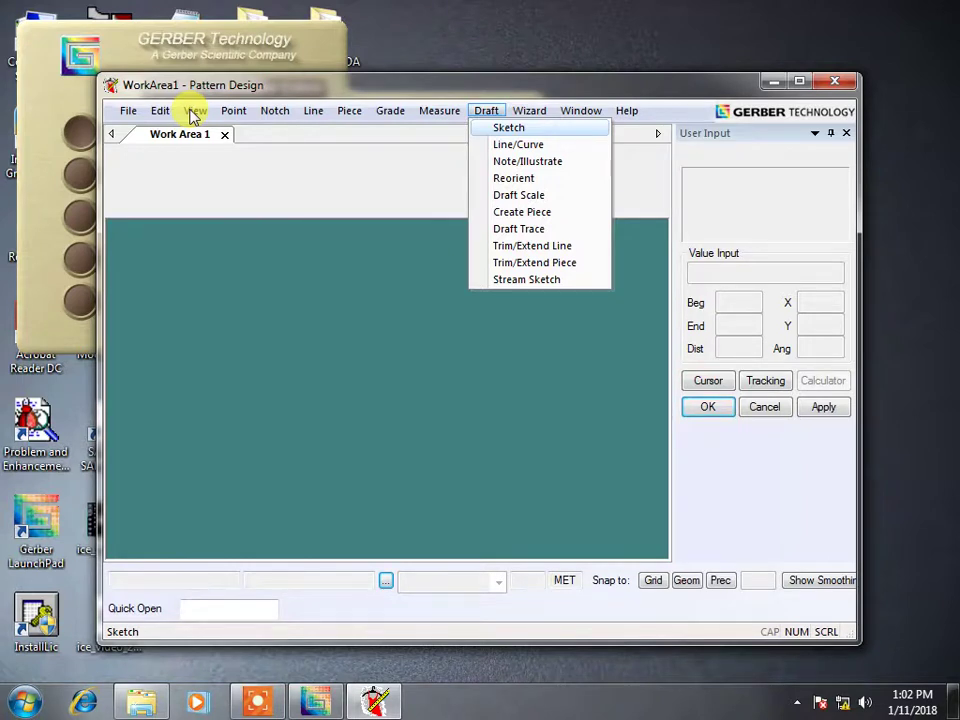
key("Right")
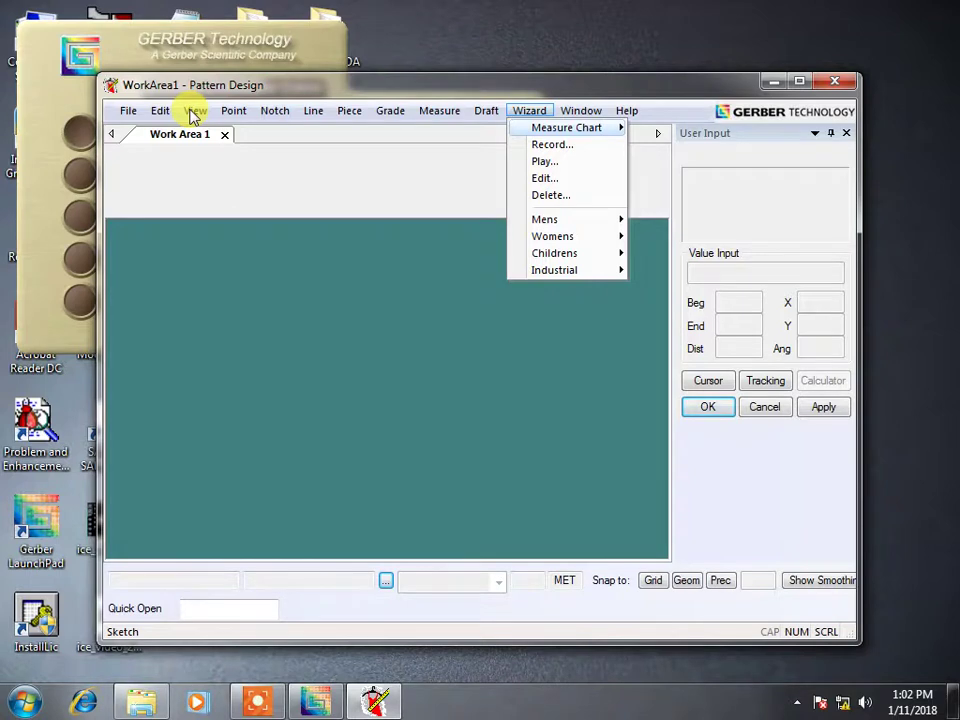
key("Down")
key("Down")
key("Down")
key("Down")
key("Down")
key("Down")
key("Up")
key("Right")
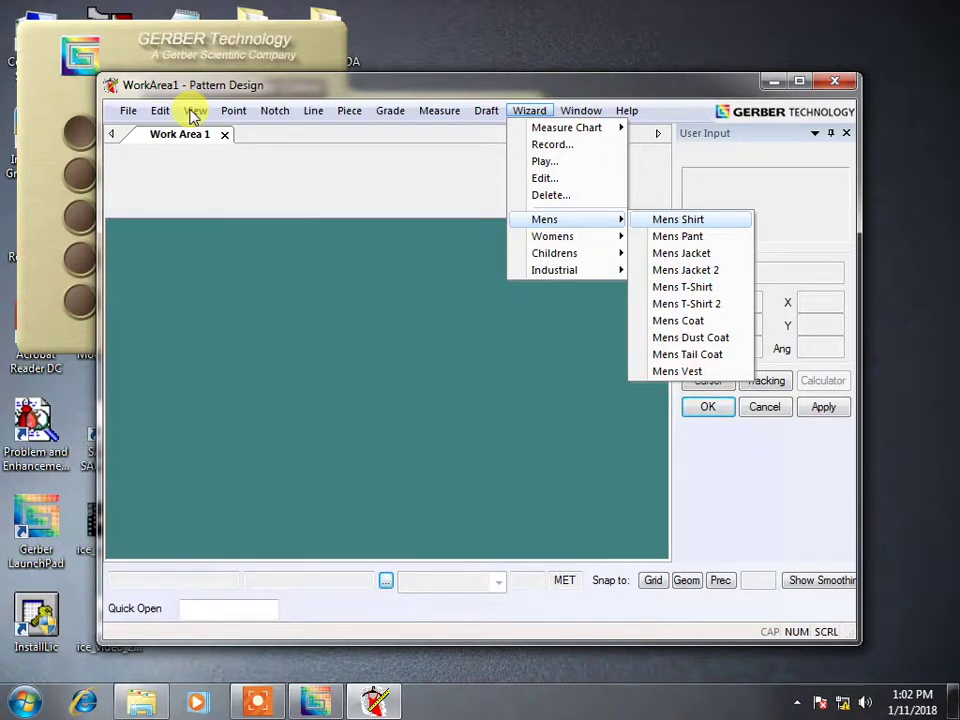
key("Down")
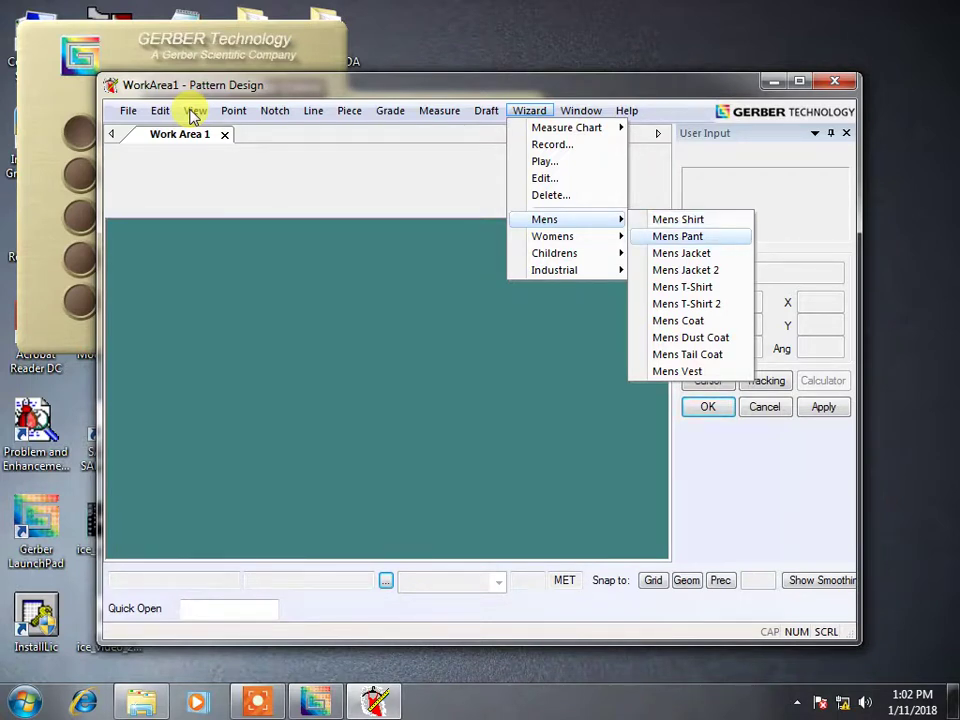
key("Down")
key("Left")
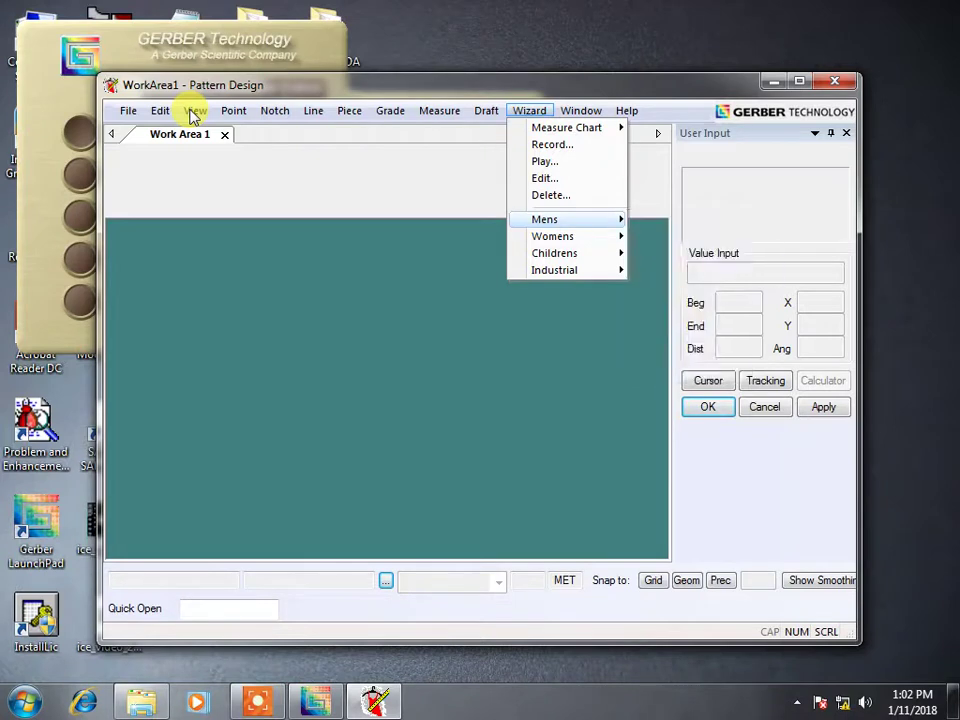
Examine the Childrens wizards from Girls Dress to Tank Top and the Womens wizards from Womens Pant to Womens Skirt two charts.
key("Down")
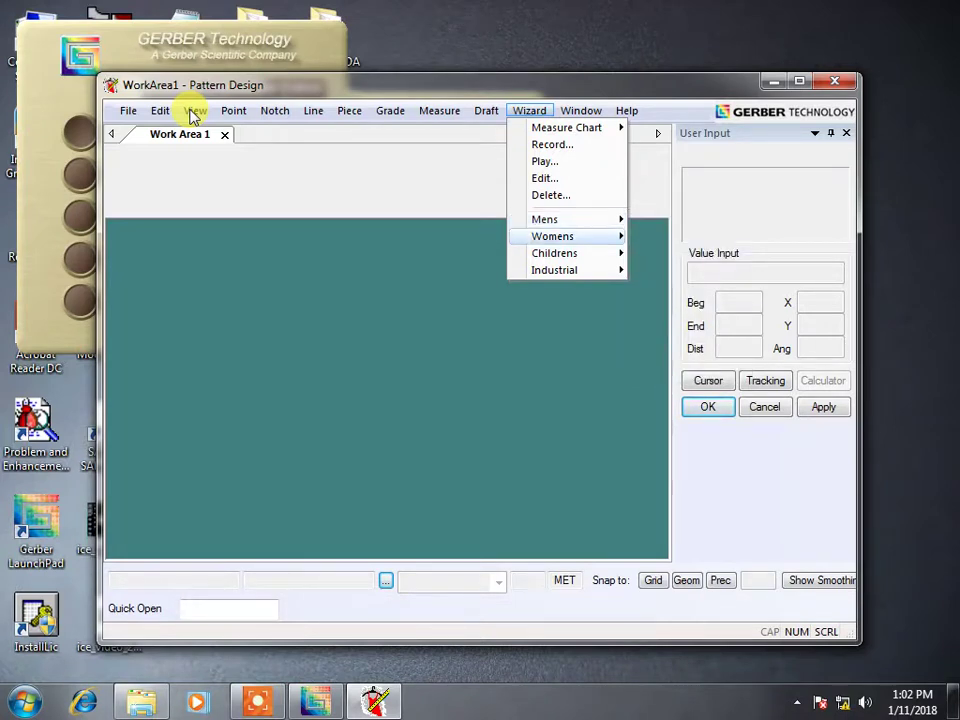
key("Down")
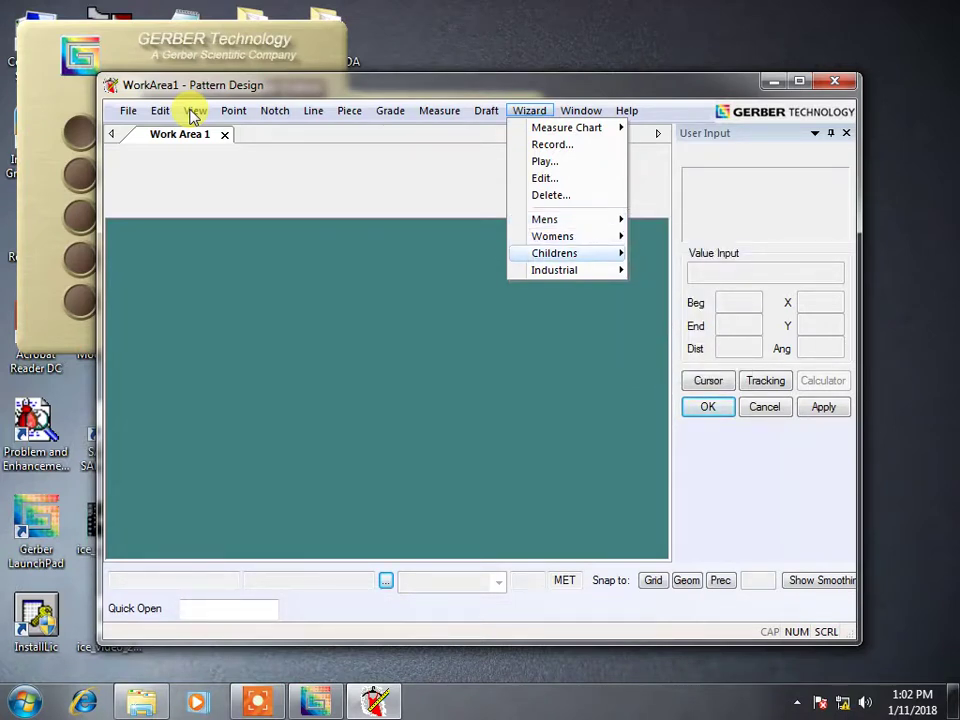
key("Right")
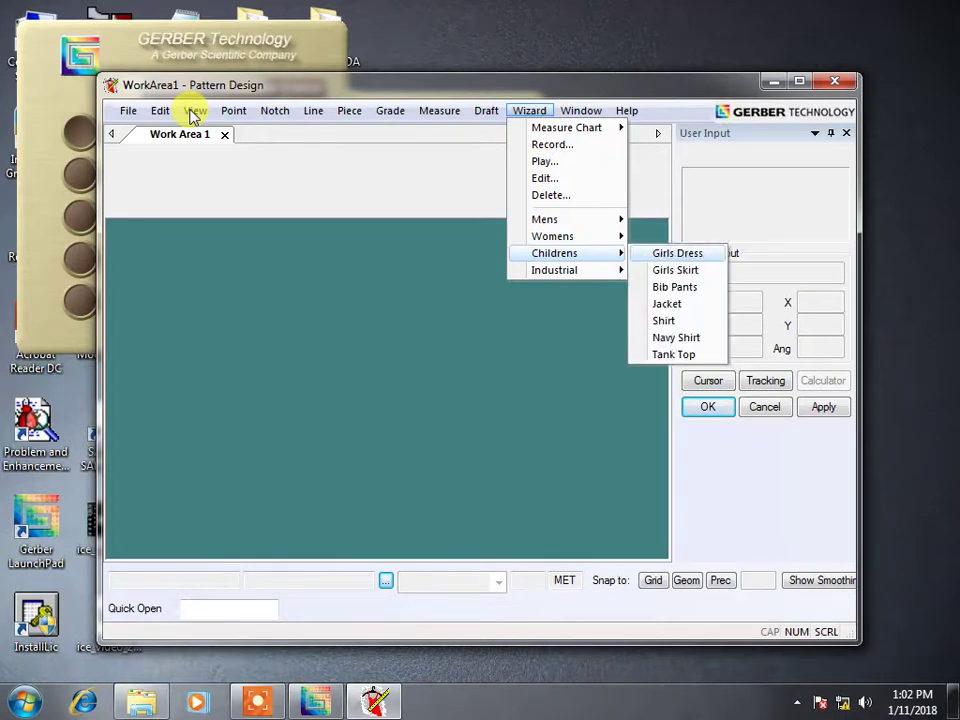
key("Left")
key("Up")
key("Right")
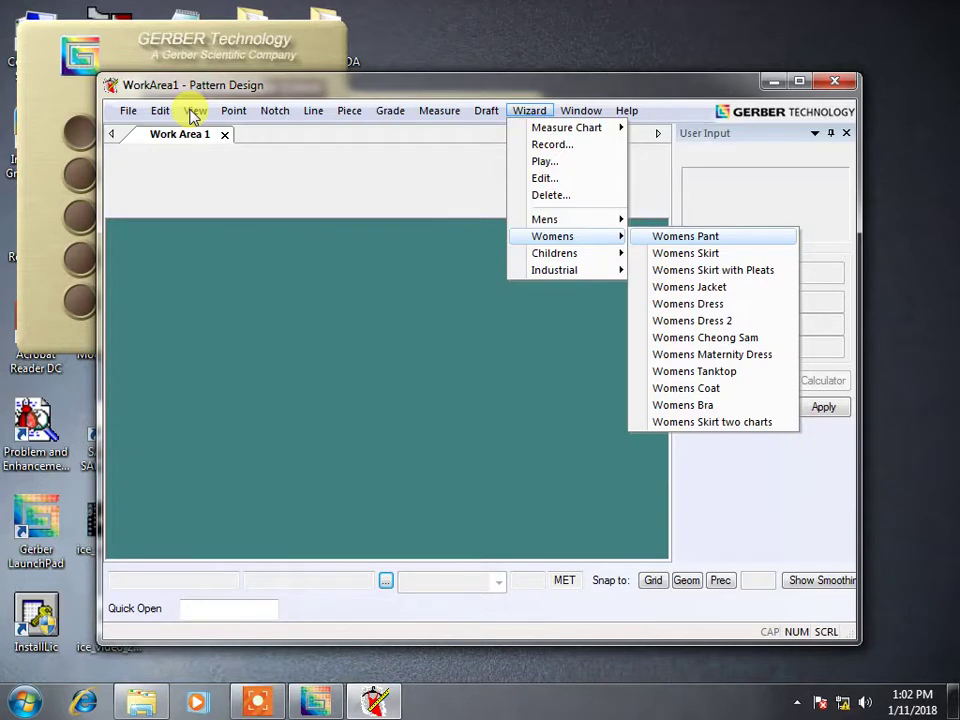
Examine the Industrial wizards, from Pool Liner and Chair through the various blinds to Blind - Wave.
key("Left")
key("Down")
key("Down")
key("Right")
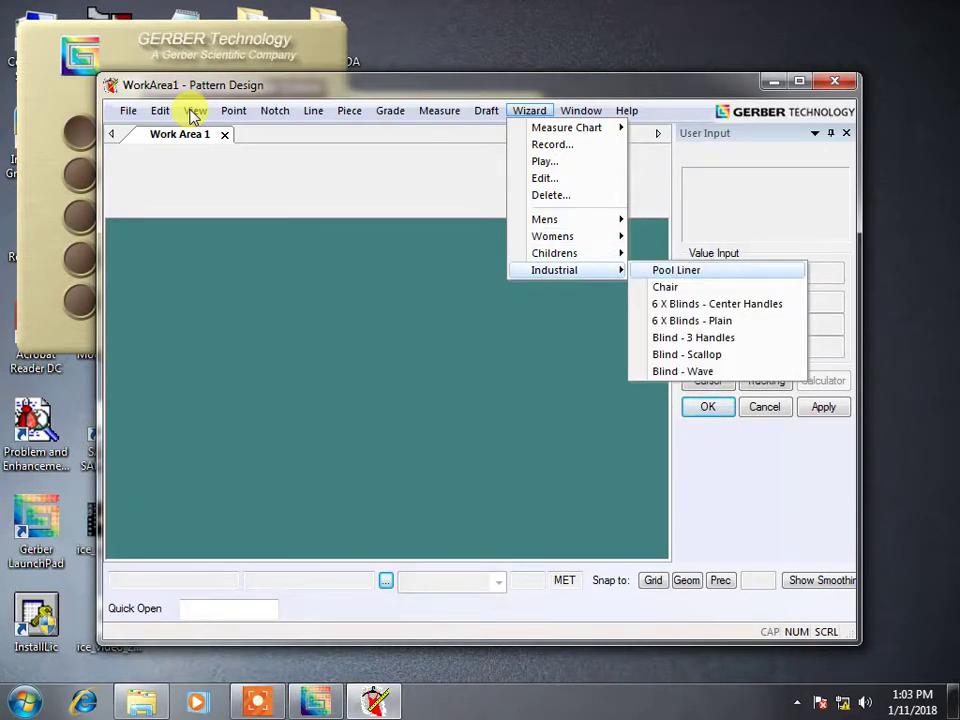
key("Left")
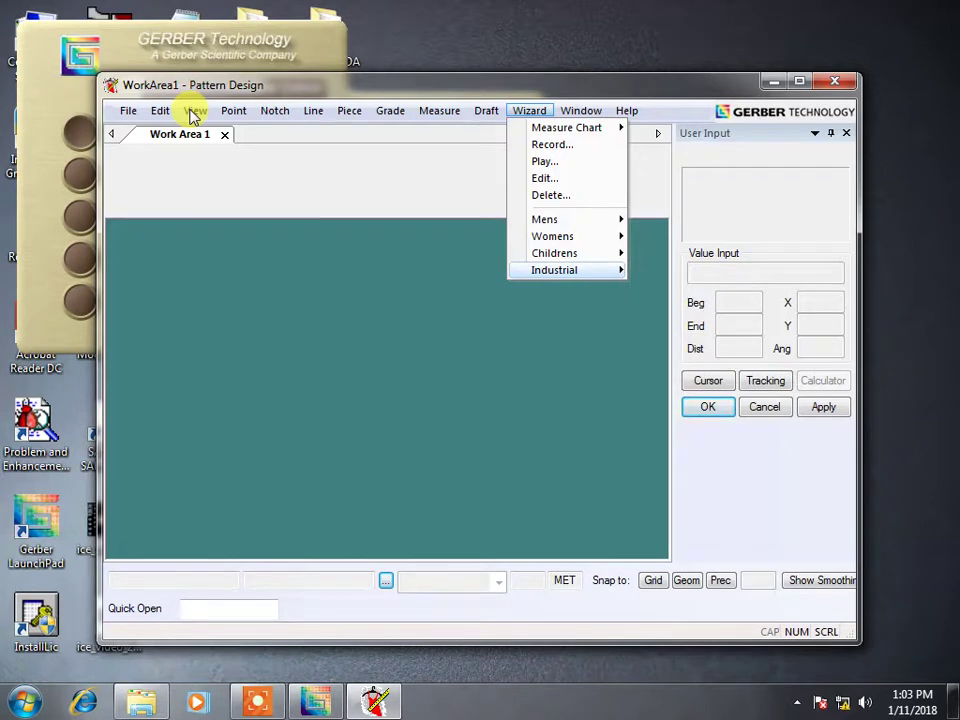
key("Right")
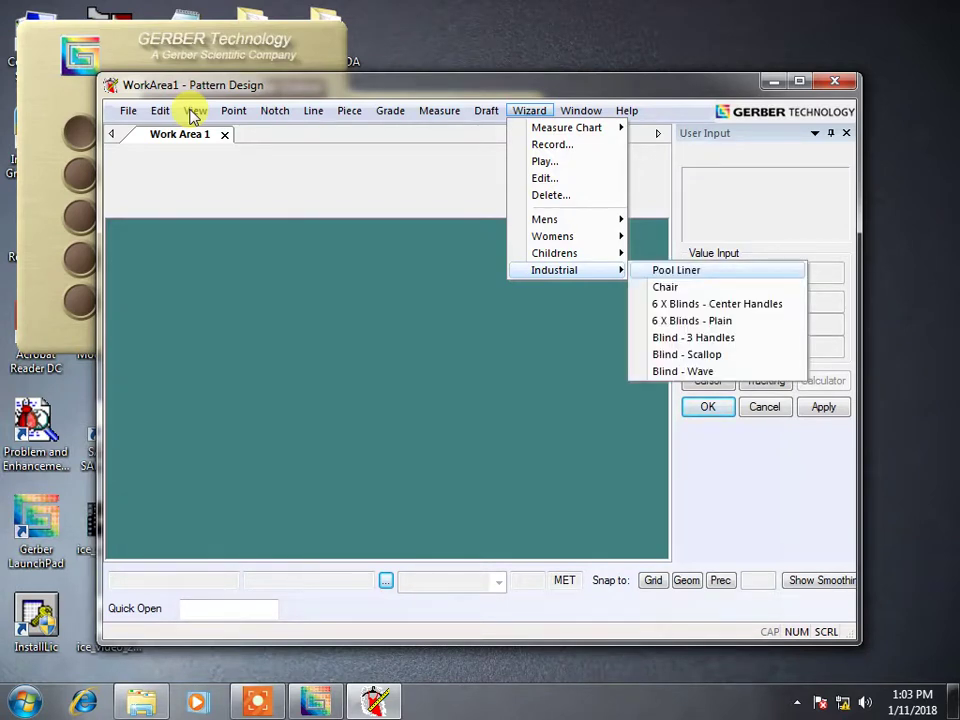
key("Left")
Examine the wizard Measure Chart options Create and Edit, plus the Window and Help commands.
key("Left")
key("Right")
key("Right")
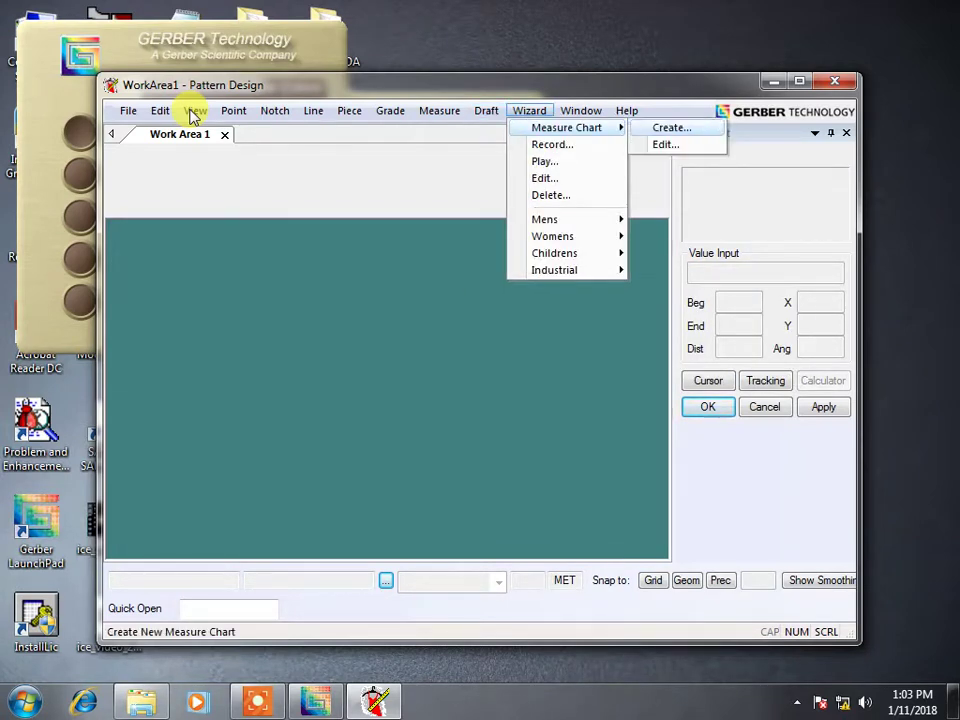
key("Down")
key("Right")
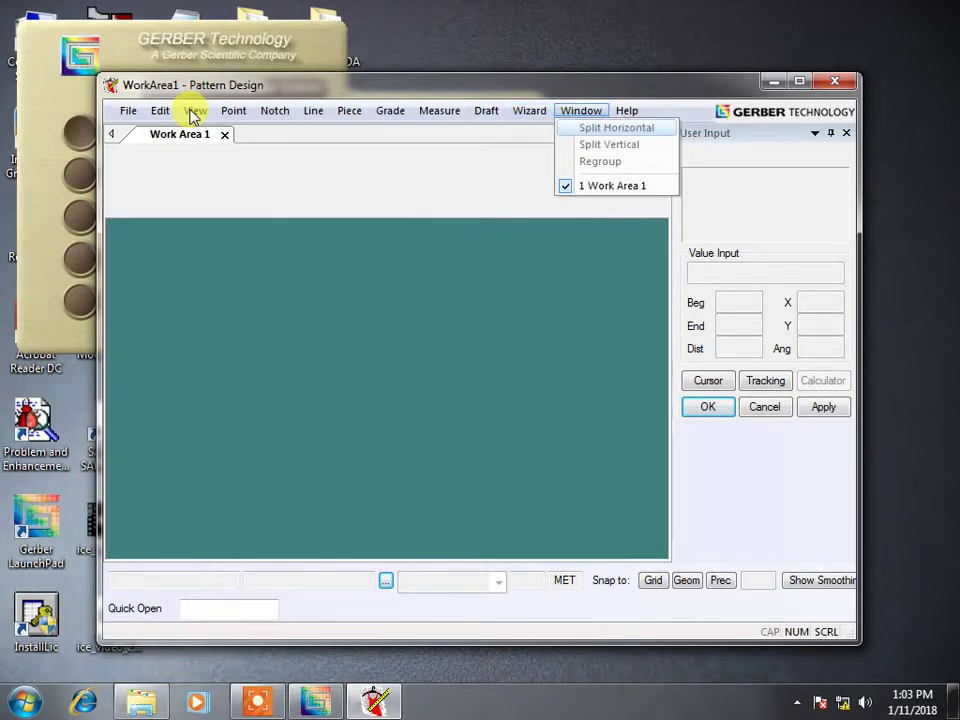
key("Right")
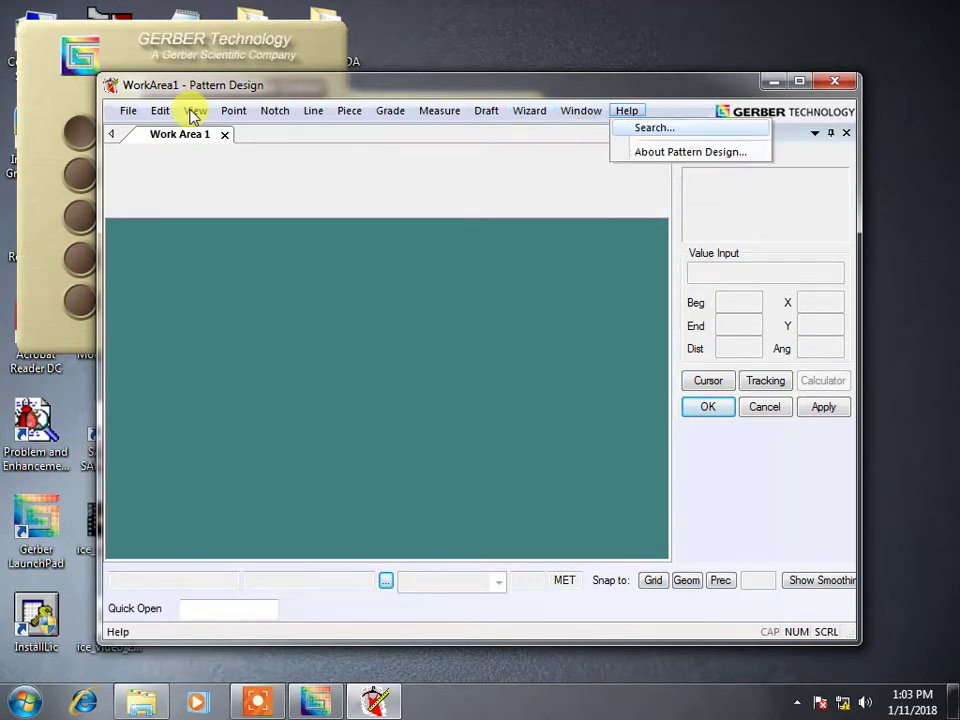
key("Right")
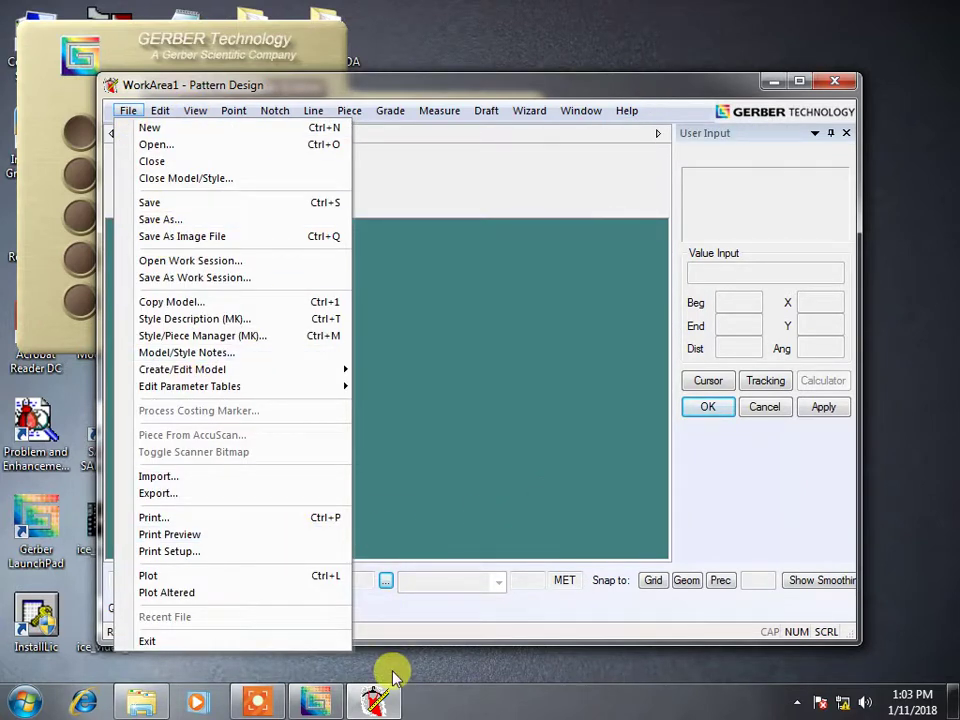
Write "Please subscribe our chanel" in the Windows program and file search.
left_click(24, 702)
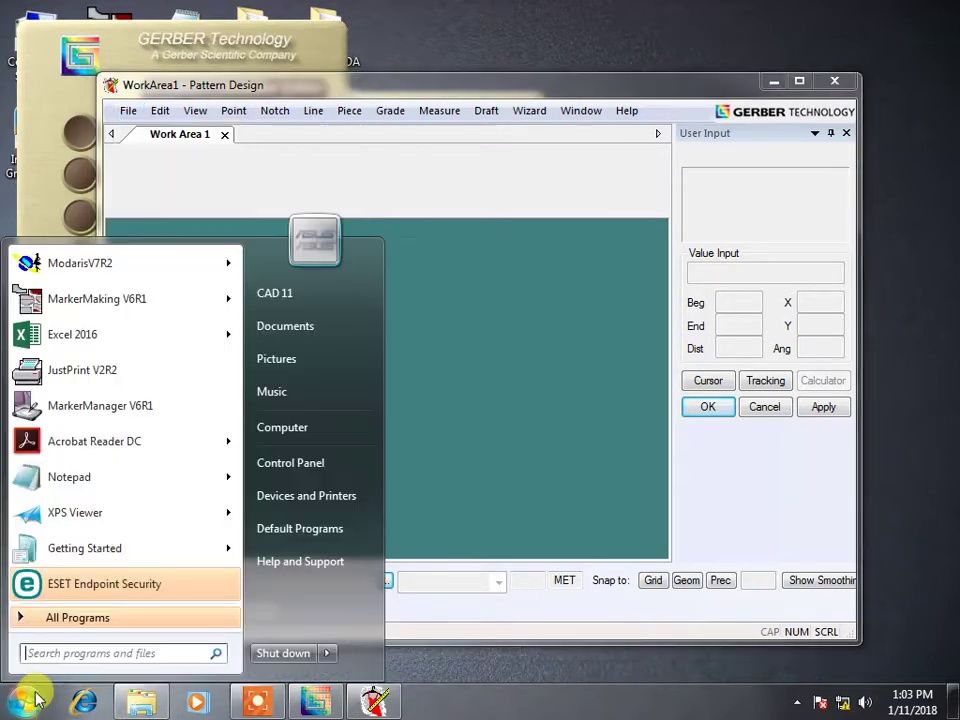
left_click(84, 656)
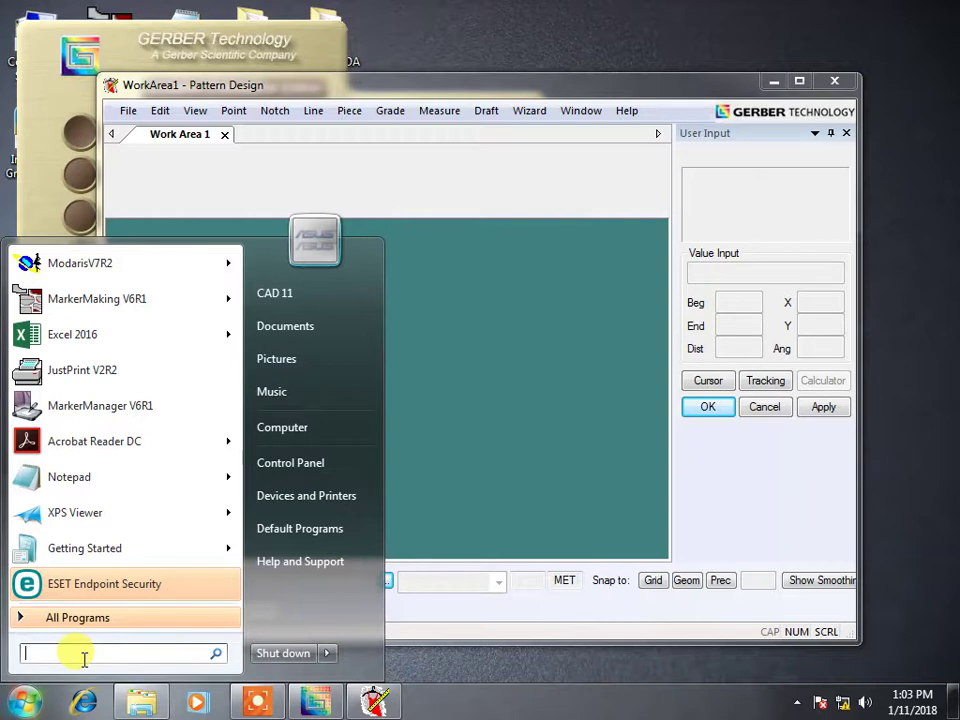
type("P")
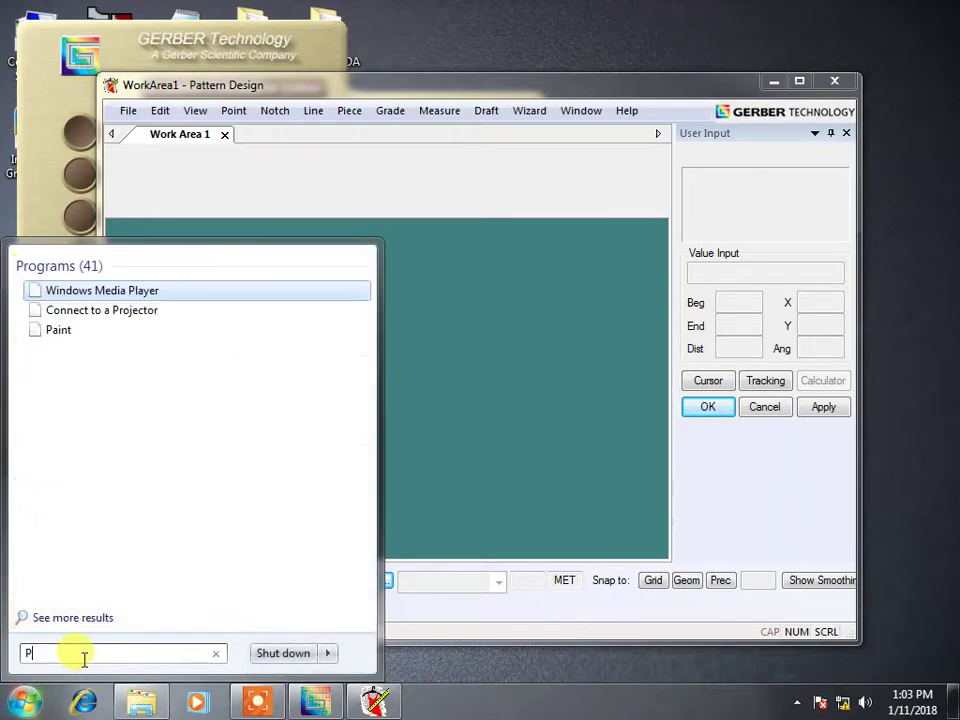
type("lease s")
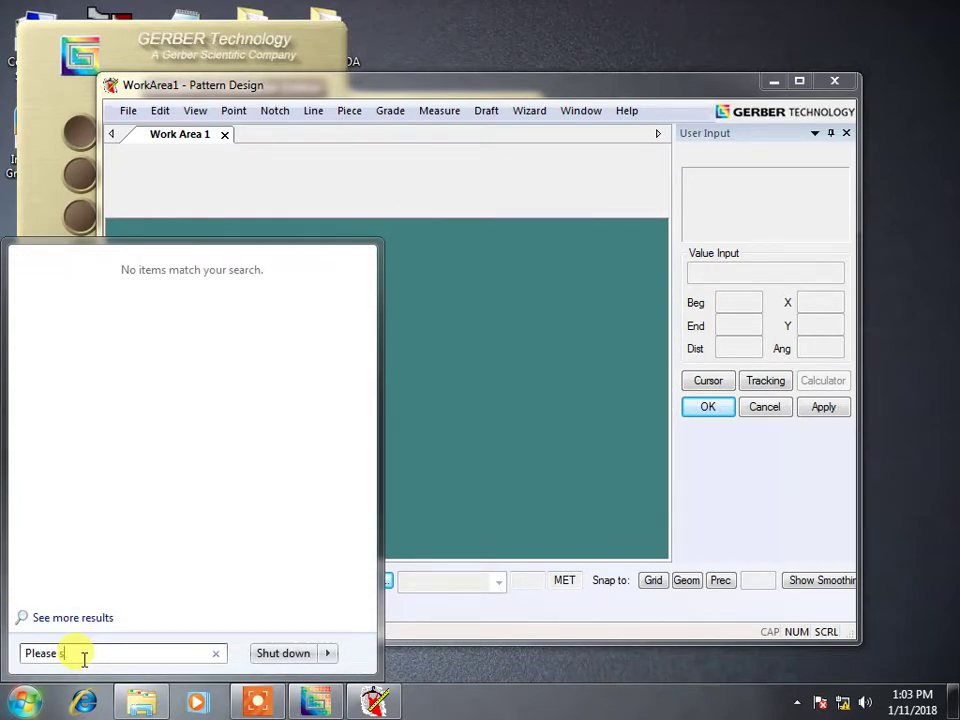
type("ubscribe our chanel")
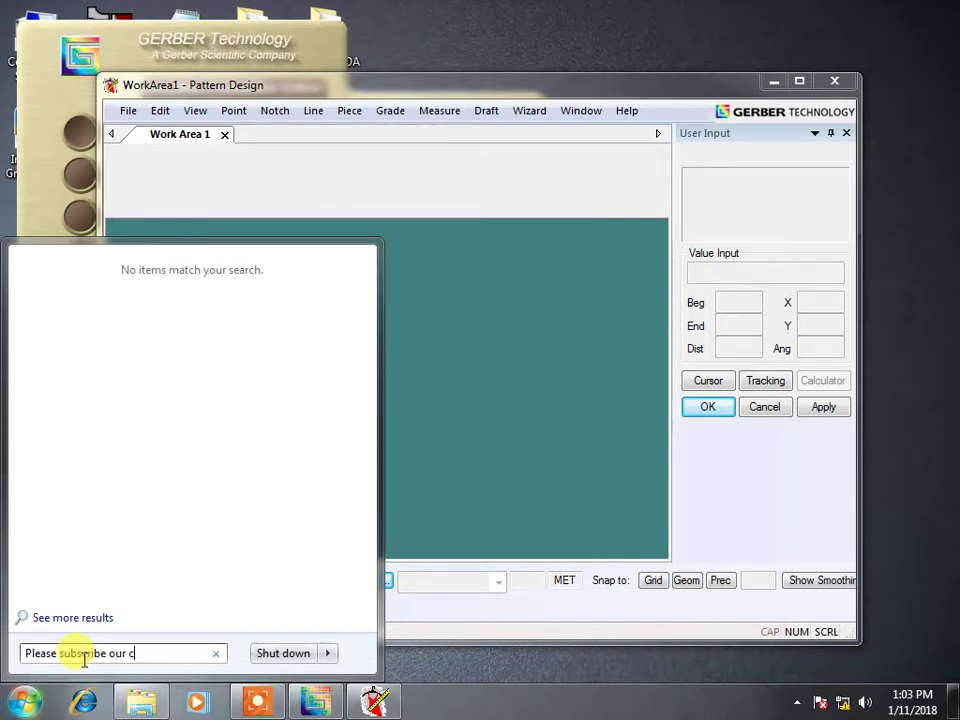